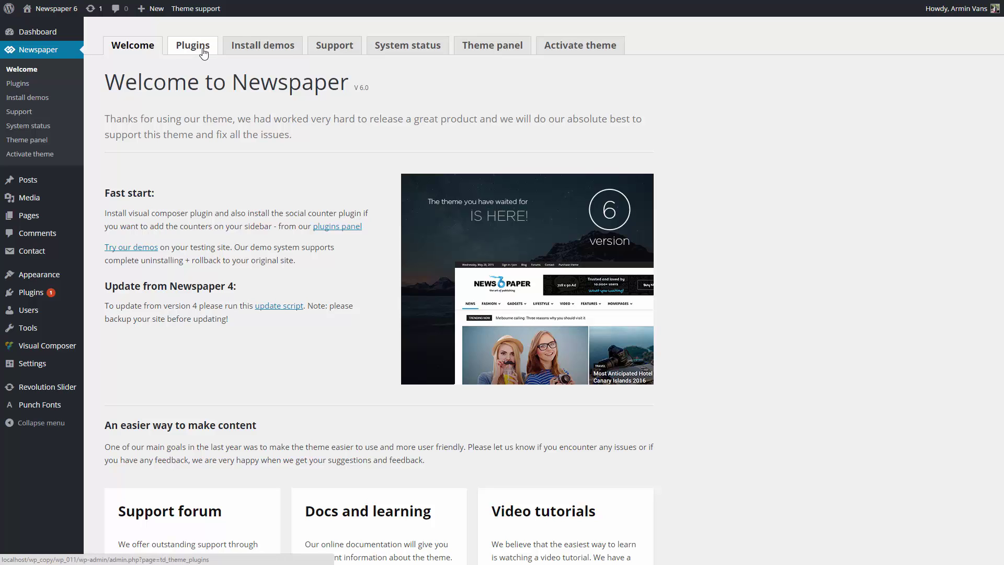
# Install the Default demo from the Newspaper demos page, then uninstall it again.
pyautogui.click(201, 50)
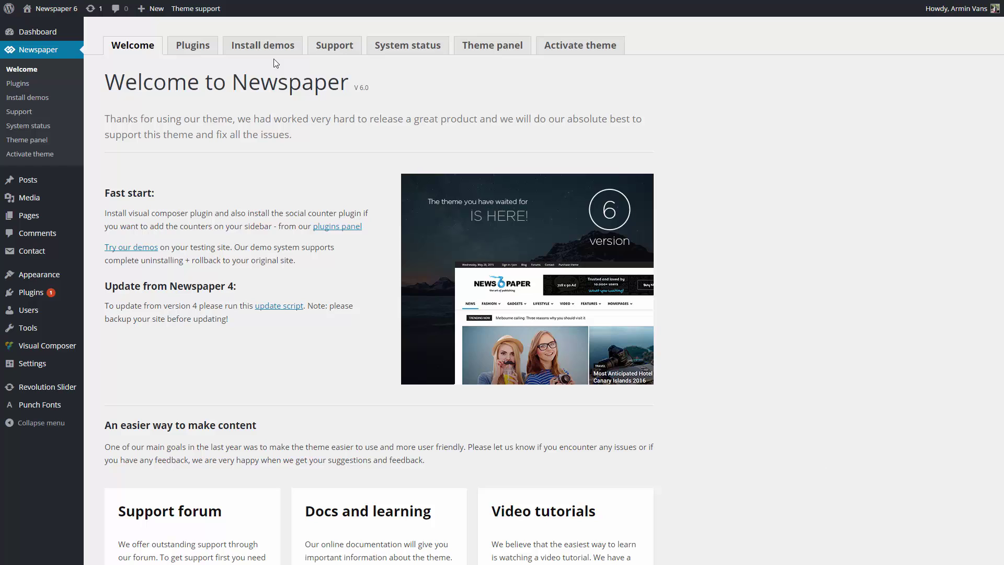
pyautogui.click(248, 49)
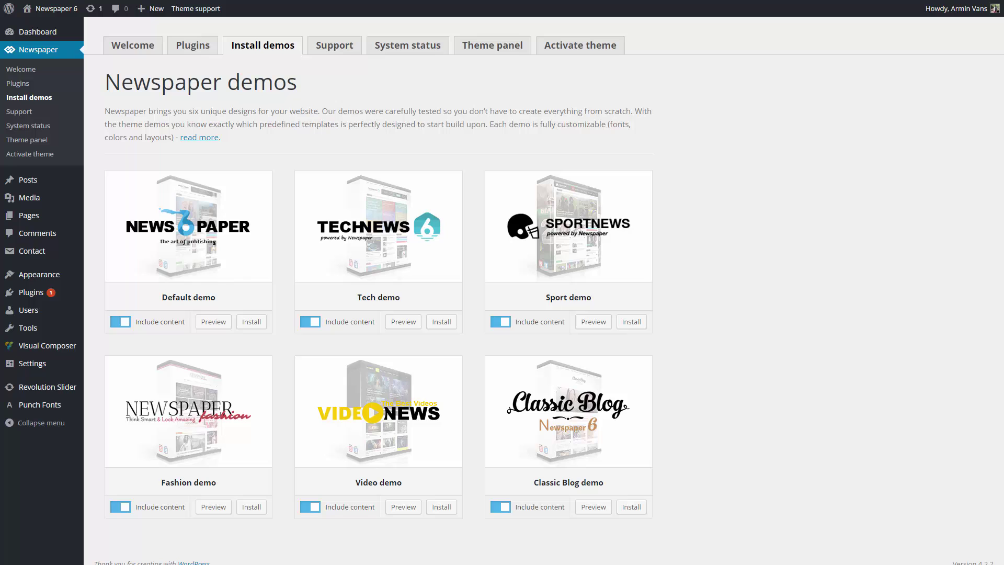
pyautogui.click(252, 321)
pyautogui.click(524, 166)
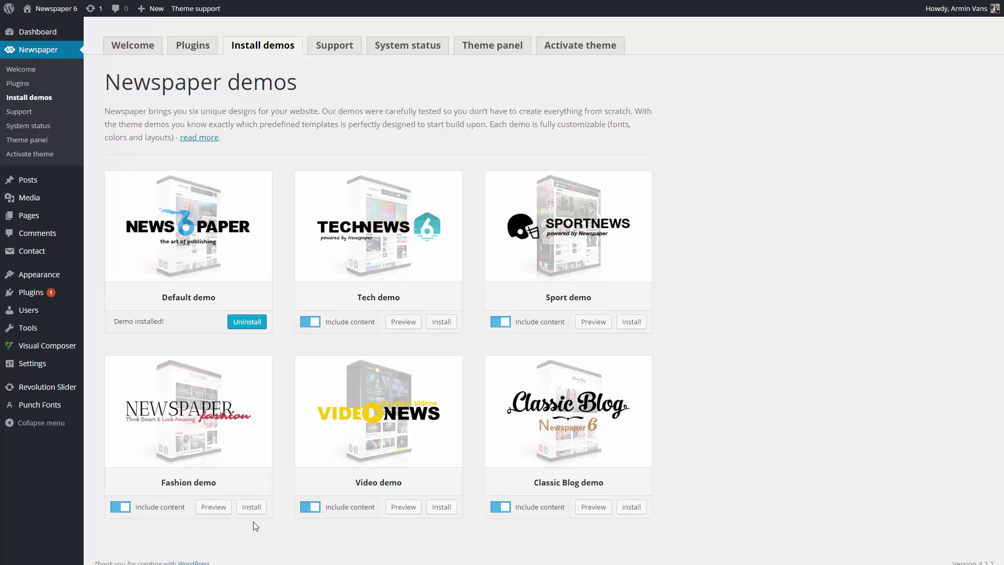
pyautogui.click(248, 326)
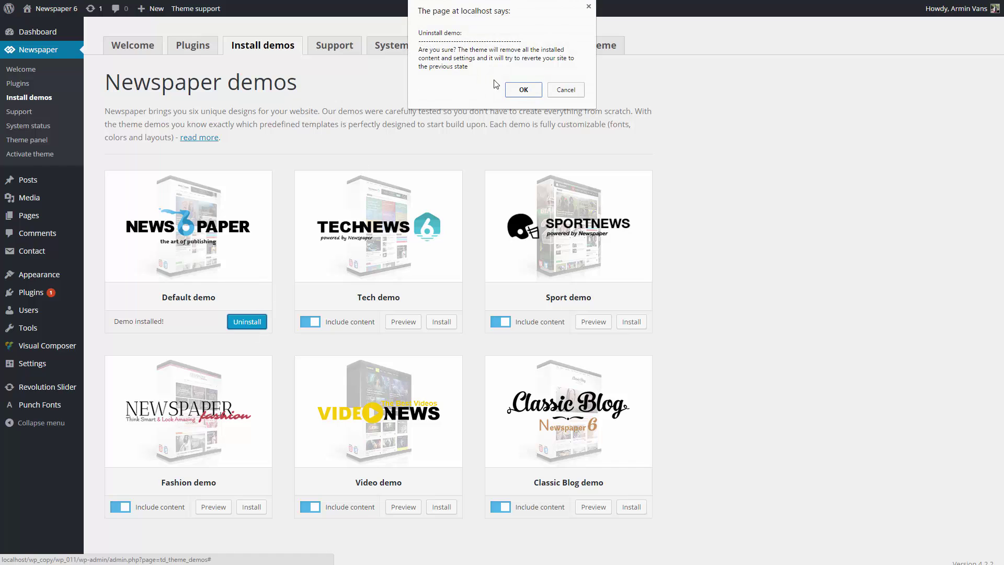
pyautogui.click(523, 90)
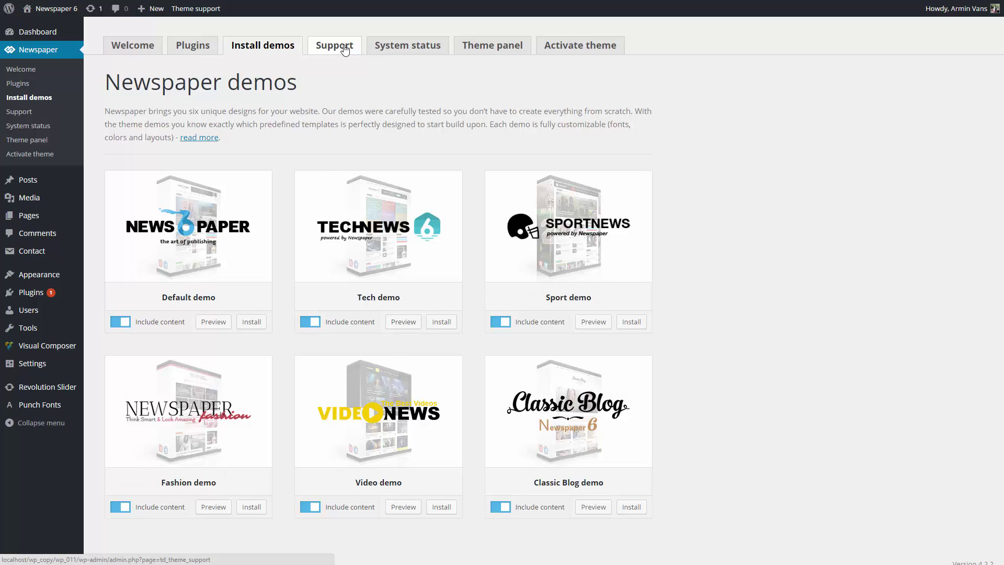
# Open Support > System status and scroll through the theme config, php.ini and WordPress tables.
pyautogui.click(344, 49)
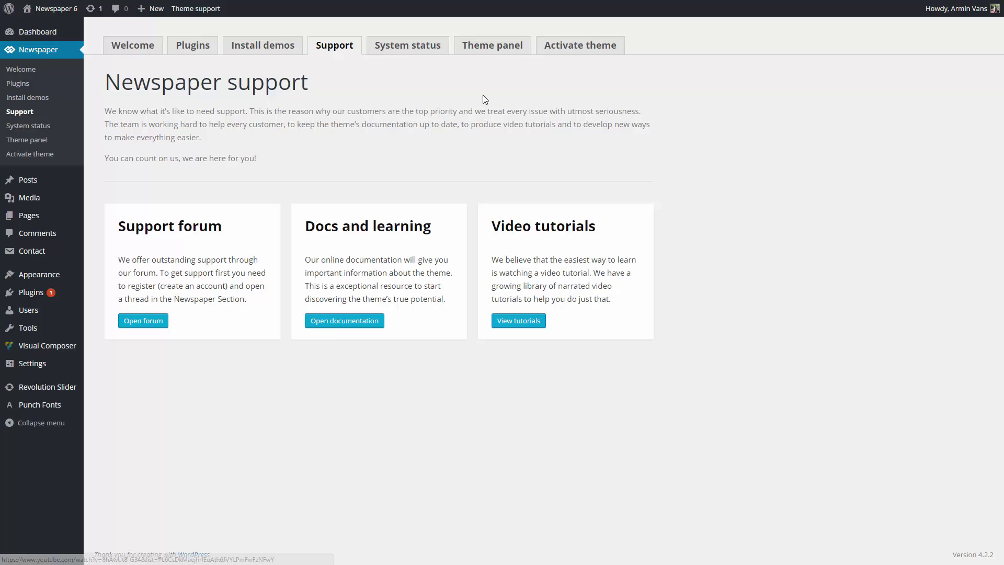
pyautogui.click(406, 50)
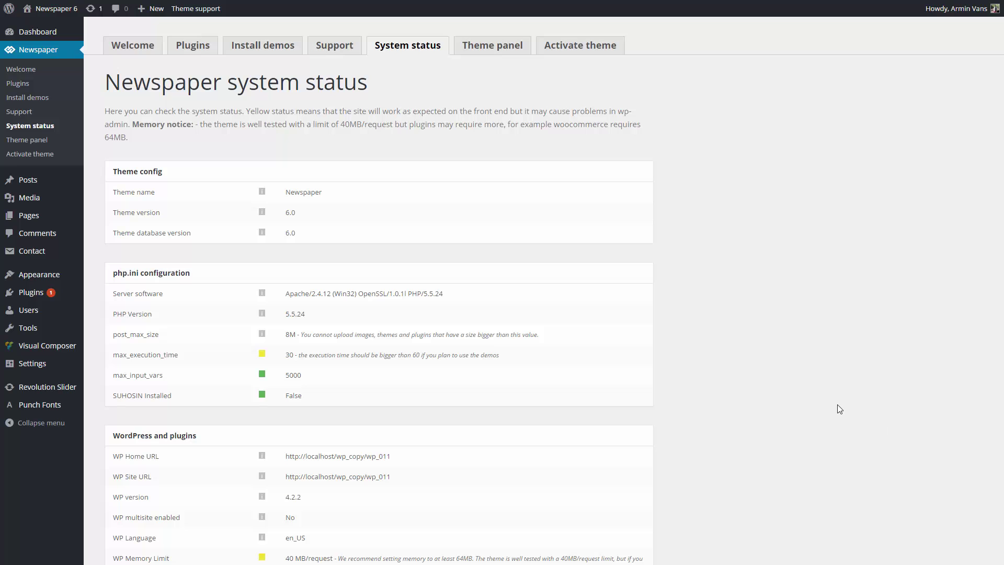
pyautogui.scroll(-5, 877, 426)
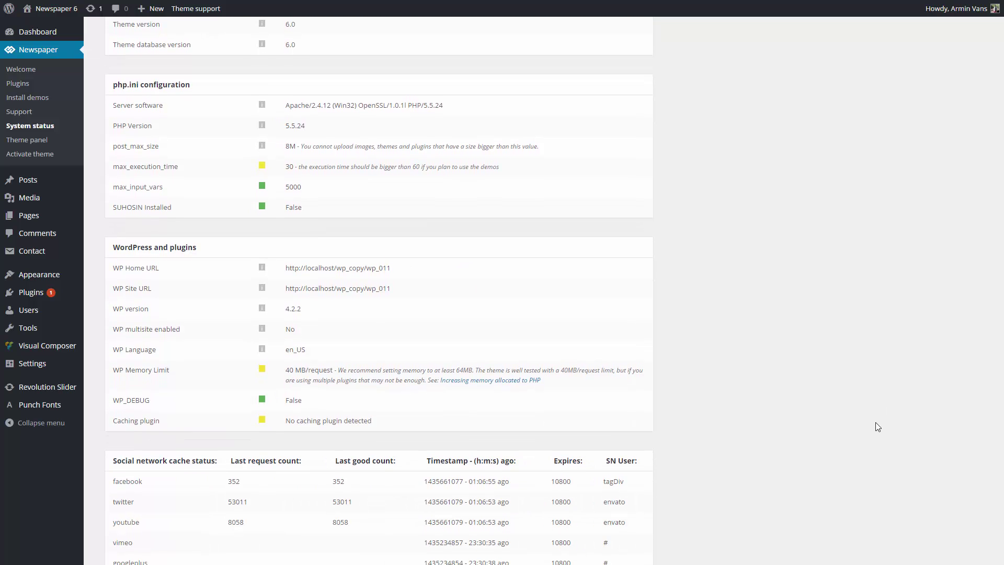
pyautogui.scroll(-1, 877, 427)
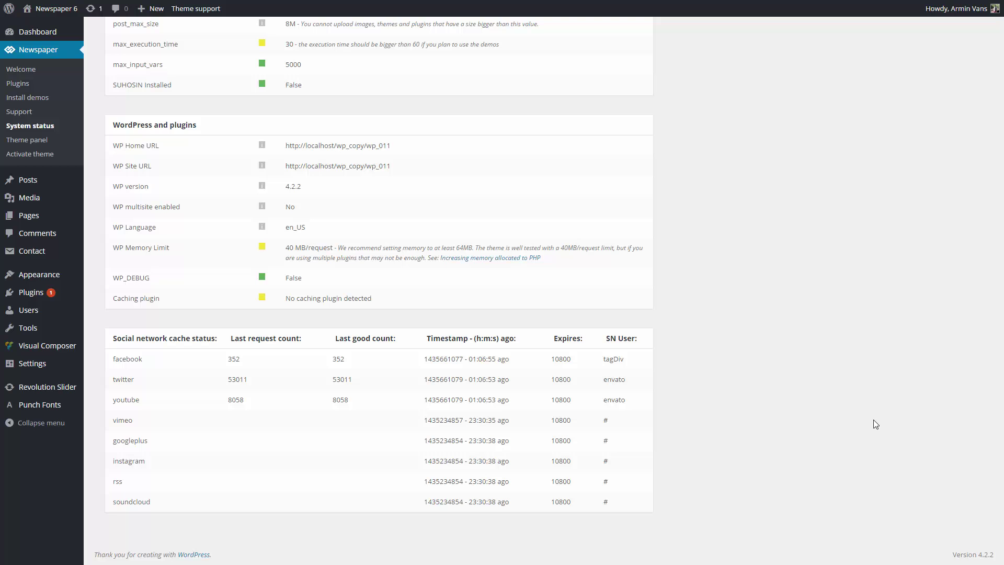
pyautogui.scroll(1, 875, 424)
pyautogui.scroll(4, 872, 419)
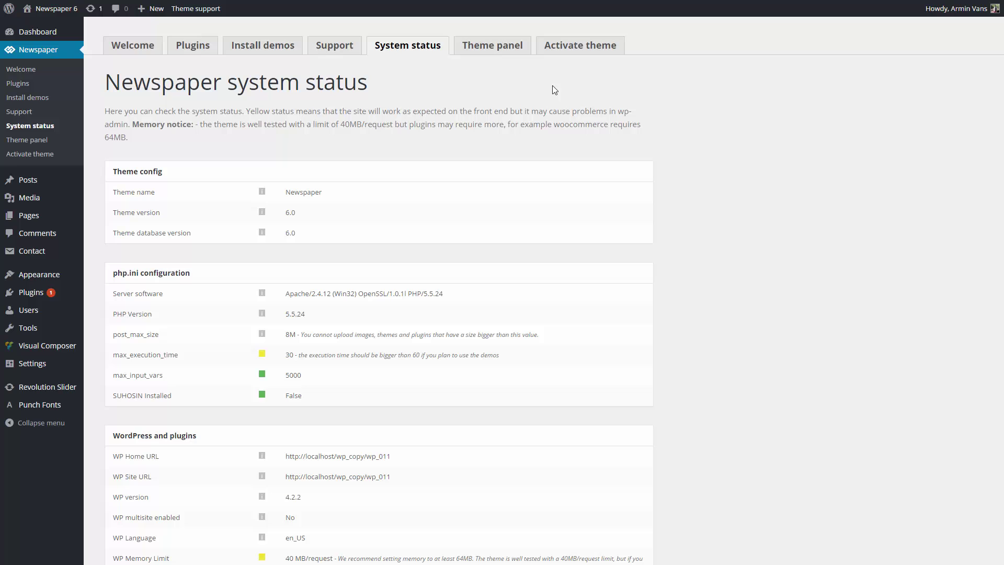
# In the Theme panel's Logo & Favicon section, set the main logo to logo-header.png.
pyautogui.click(490, 47)
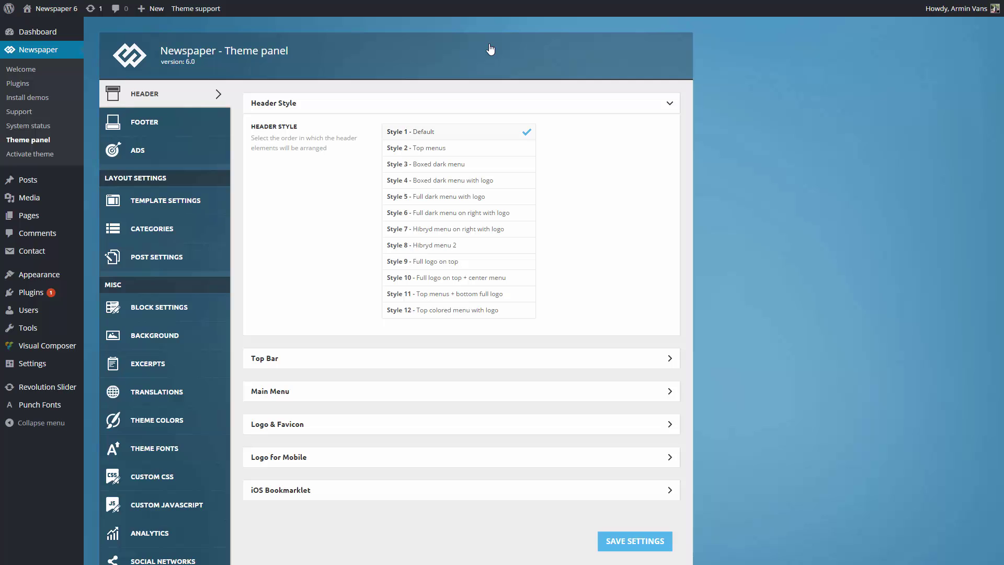
pyautogui.scroll(-3, 489, 47)
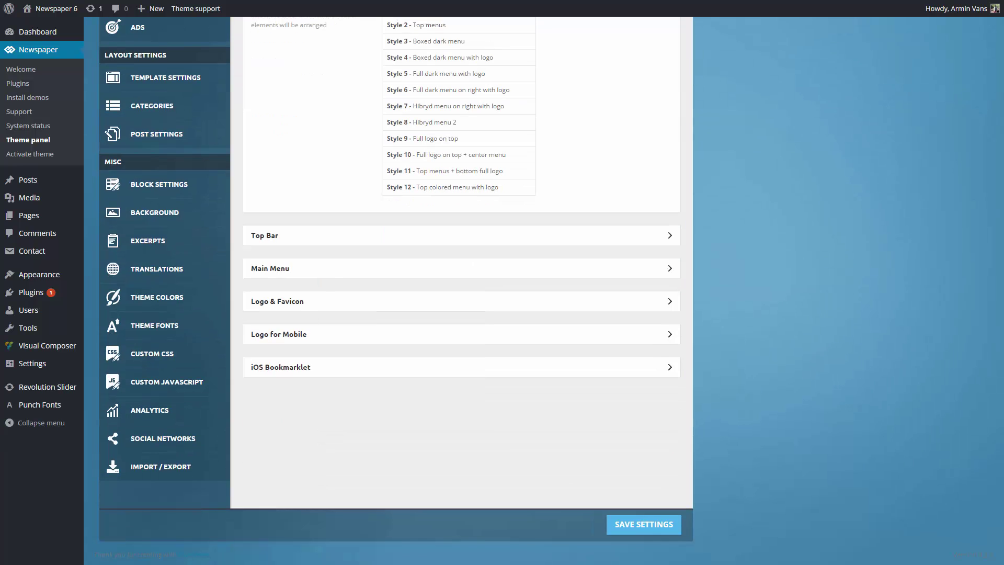
pyautogui.click(277, 301)
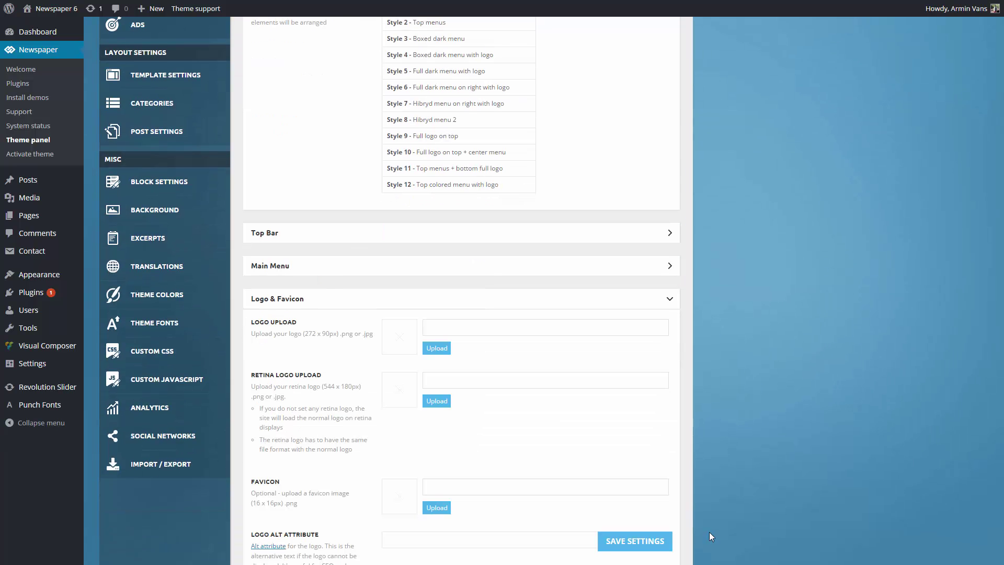
pyautogui.click(437, 349)
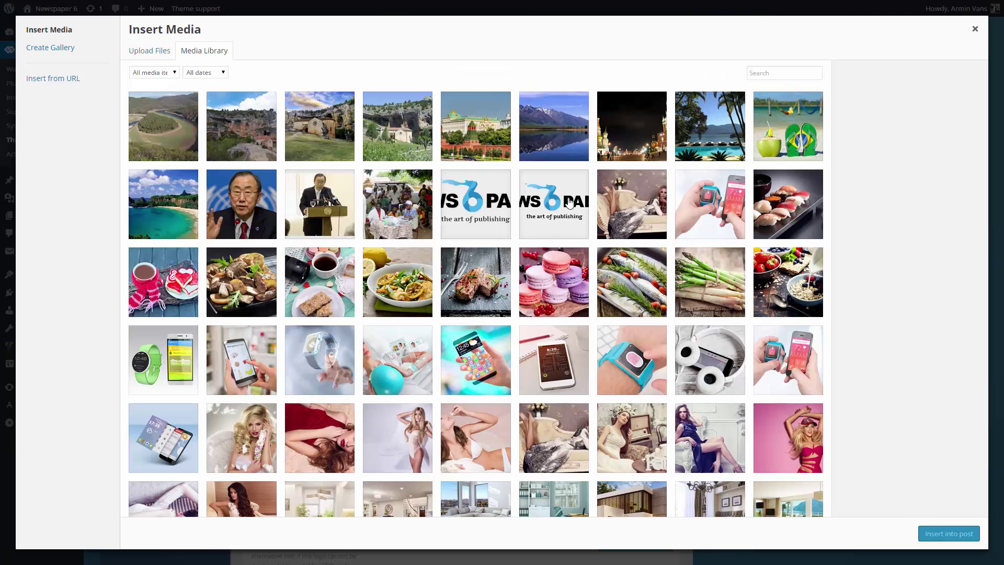
pyautogui.click(569, 202)
pyautogui.click(962, 533)
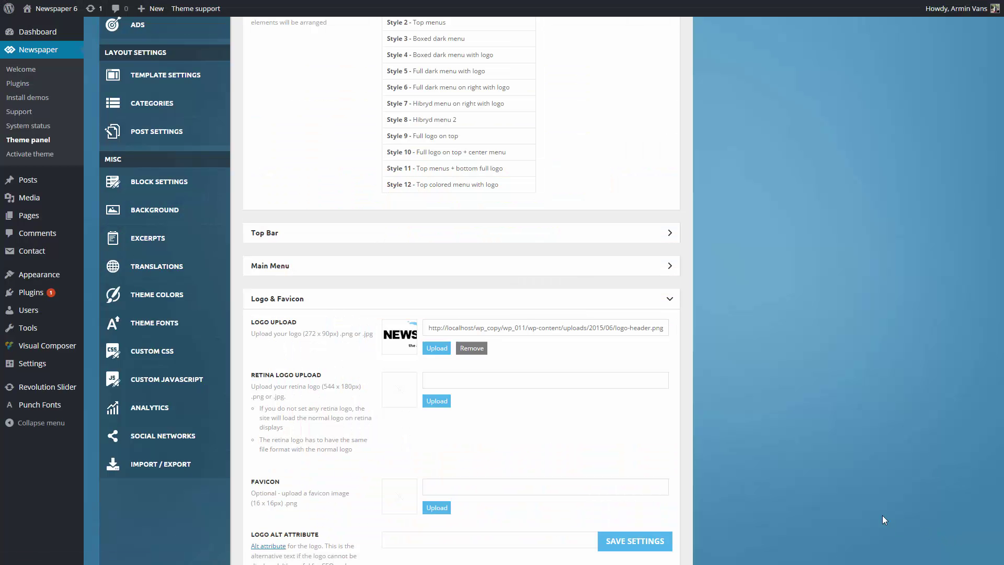
pyautogui.click(440, 405)
pyautogui.click(489, 207)
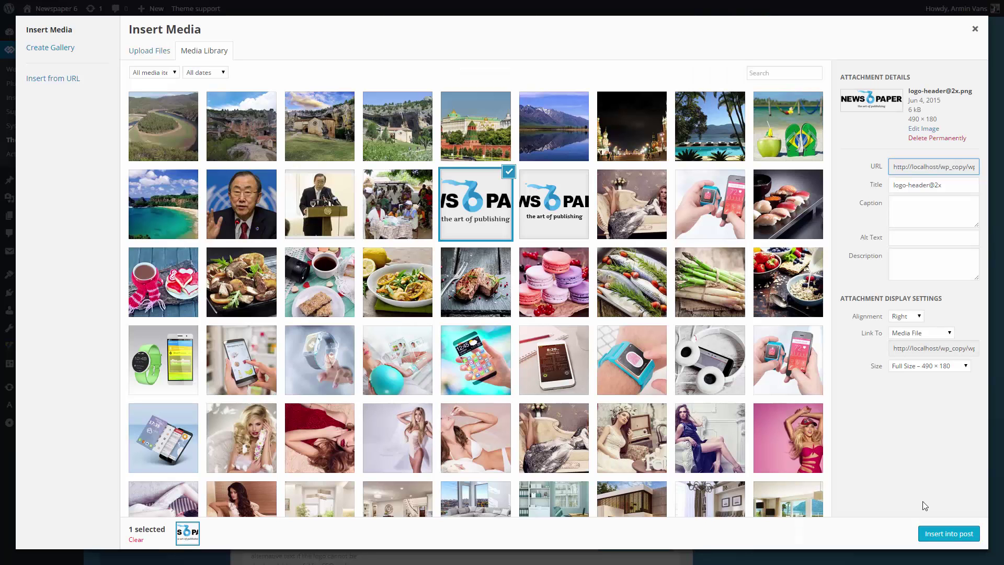
pyautogui.click(948, 534)
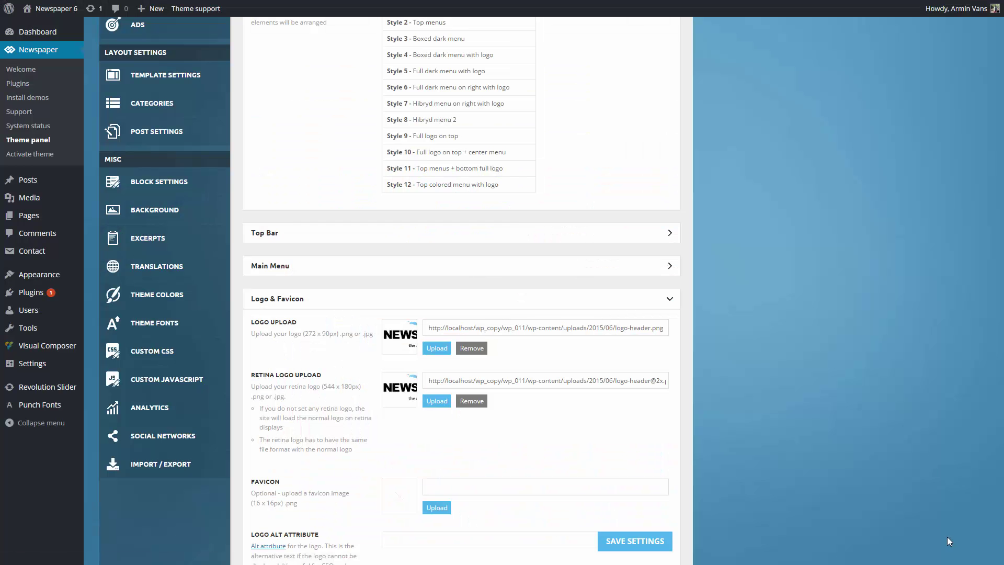
pyautogui.click(621, 543)
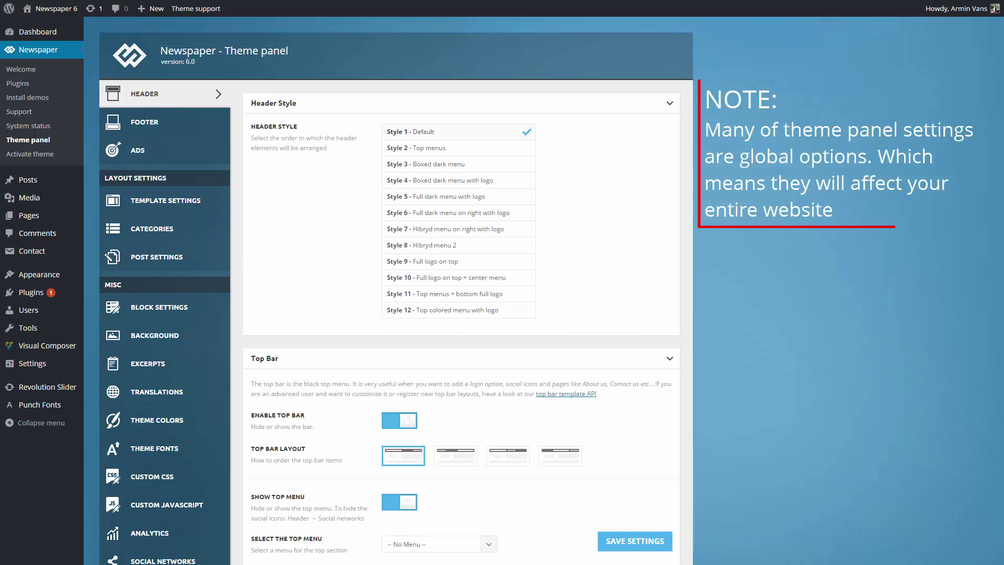
# Check the post's Smart list and Review tabs, ending on the General tab's template styles.
pyautogui.scroll(-3, 460, 293)
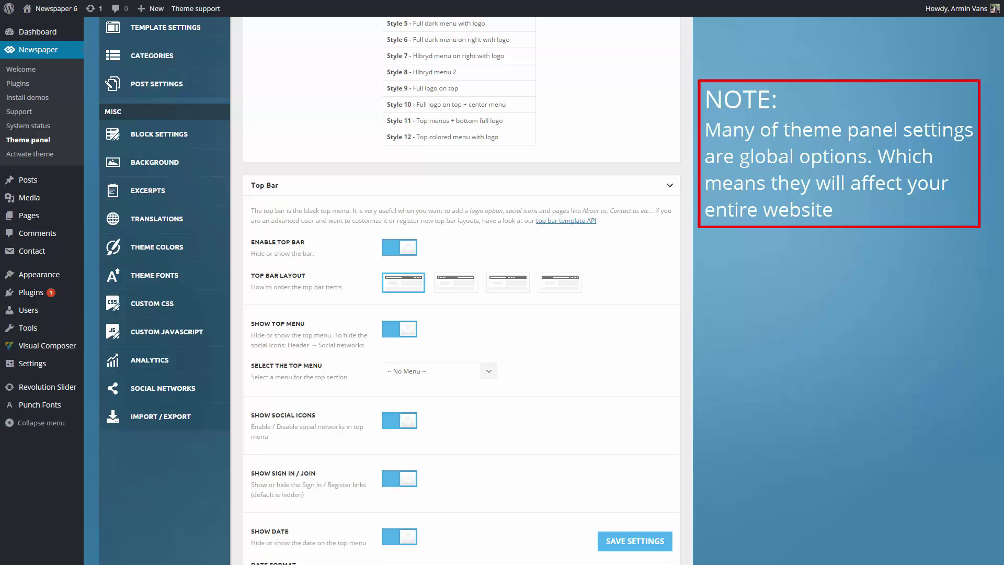
pyautogui.scroll(3, 460, 292)
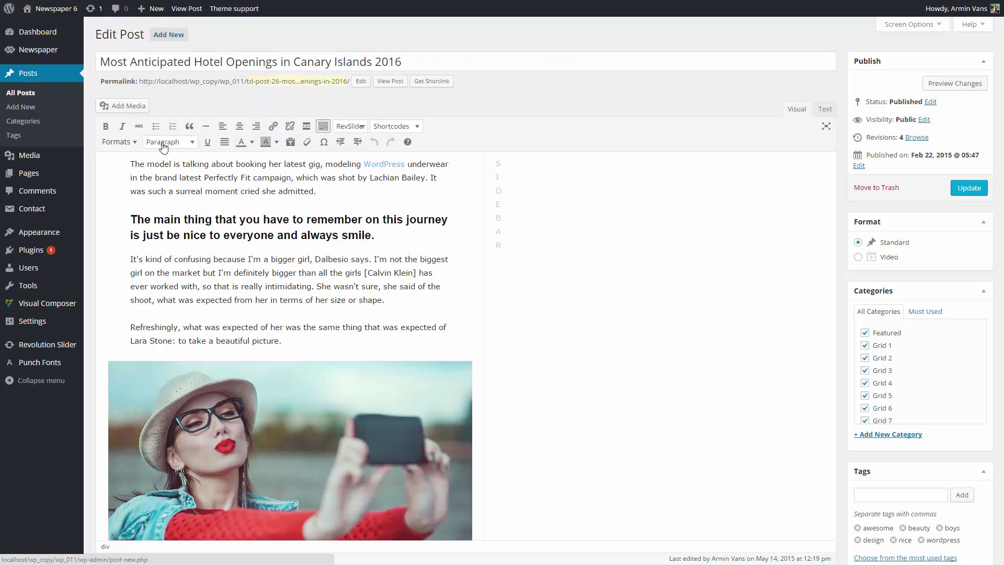
pyautogui.scroll(-15, 346, 374)
pyautogui.scroll(-20, 346, 374)
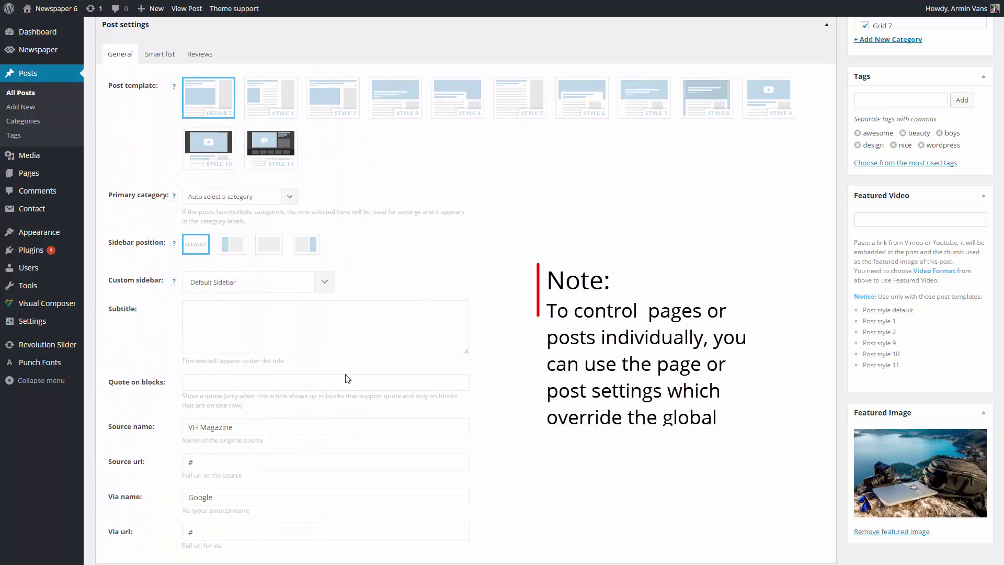
pyautogui.click(163, 56)
pyautogui.click(196, 56)
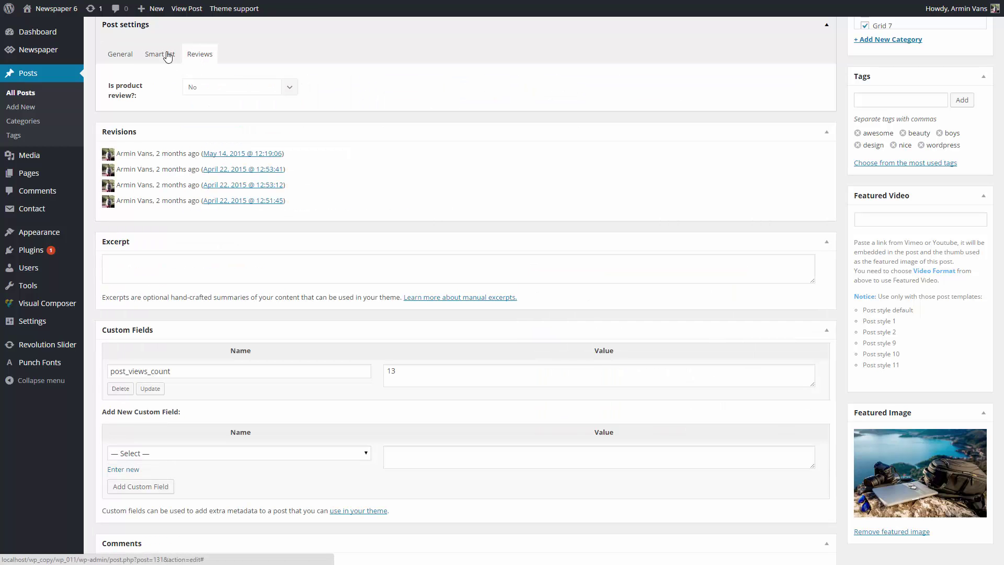
pyautogui.click(151, 57)
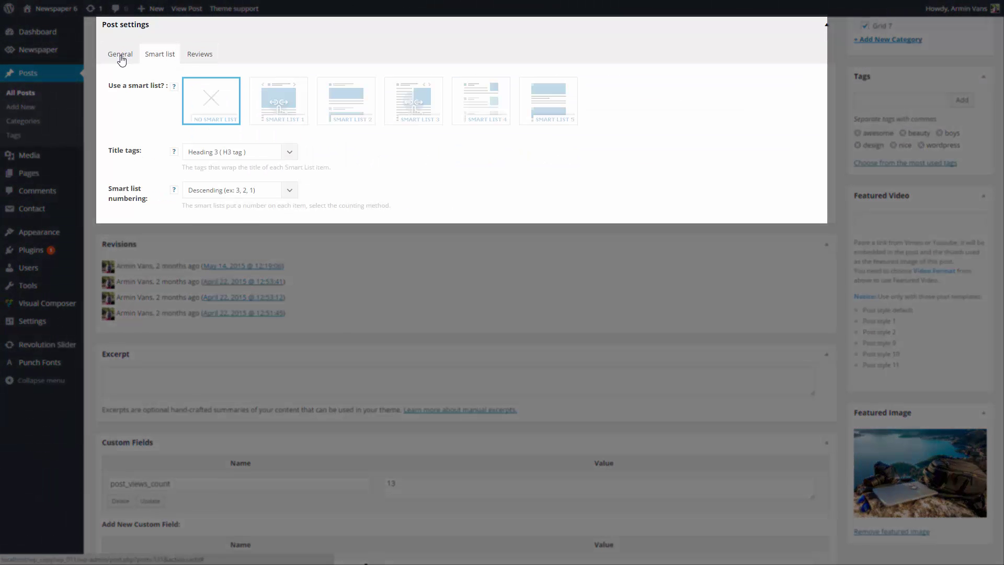
pyautogui.click(119, 54)
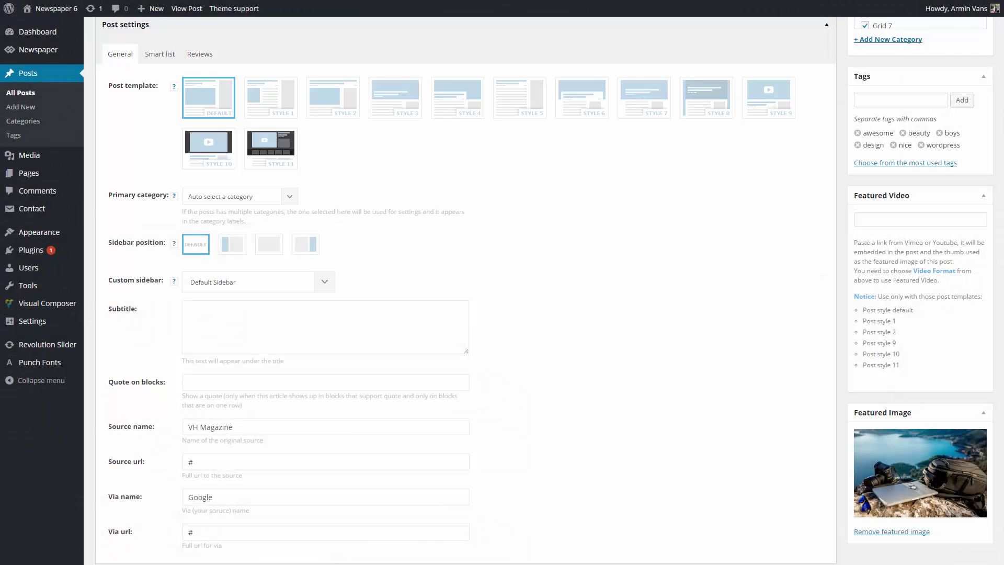
# Add a new page titled 'My homepage' and let it autosave as a draft.
pyautogui.moveTo(27, 145)
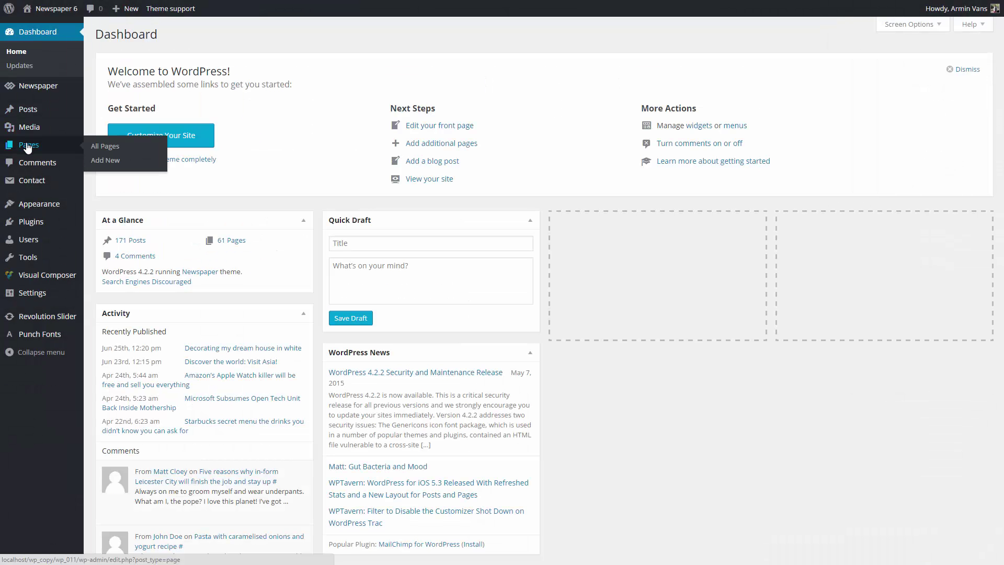
pyautogui.click(101, 164)
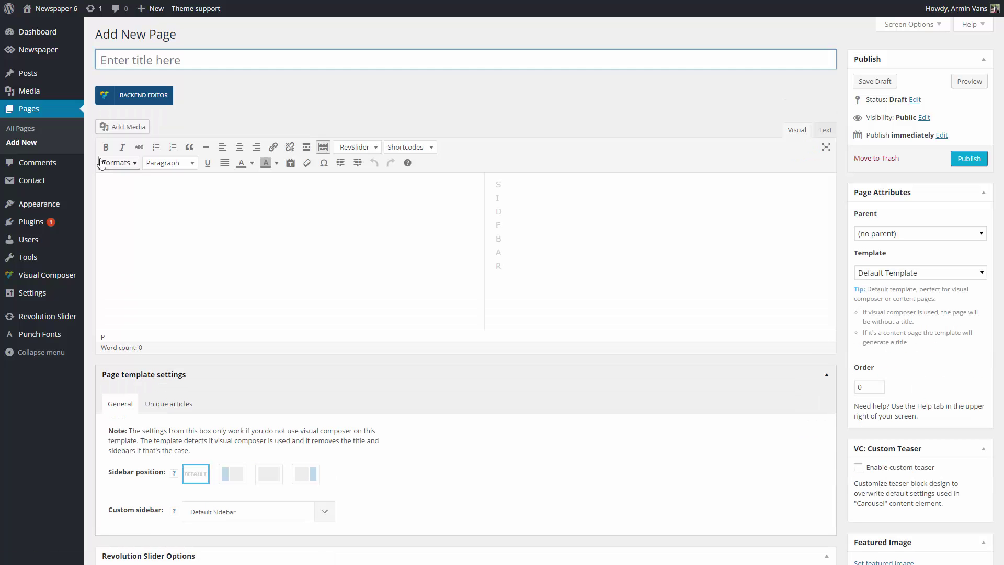
pyautogui.click(134, 61)
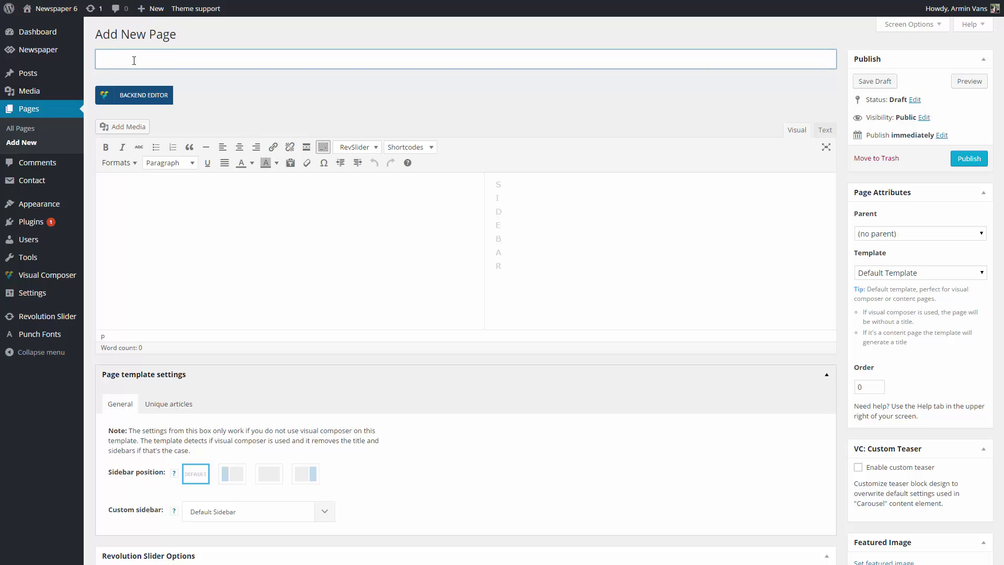
pyautogui.write('My homepage')
pyautogui.press('Tab')
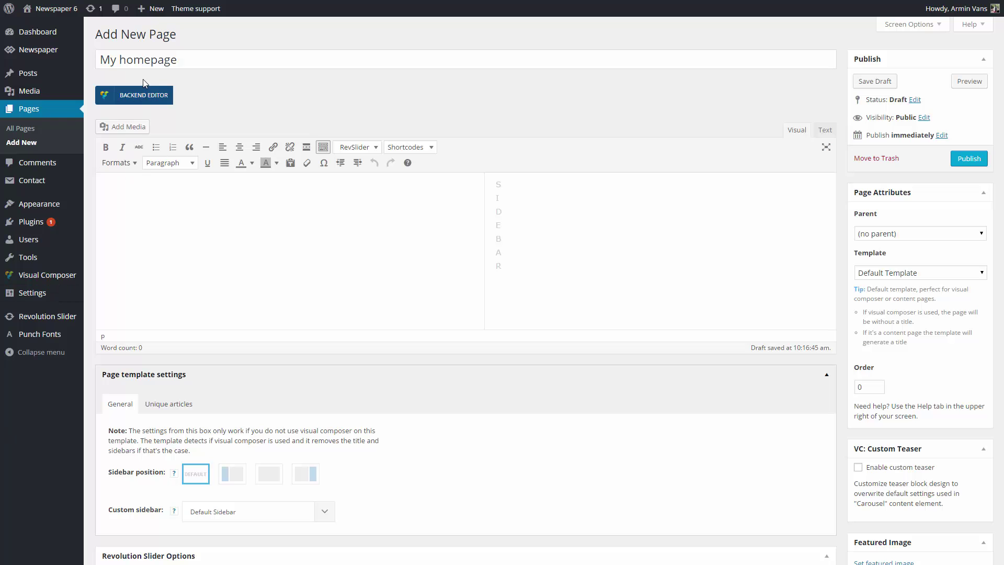
# Switch the page to Visual Composer's Backend Editor and browse the Choose Your Layout grid.
pyautogui.click(142, 99)
pyautogui.scroll(-3, 465, 303)
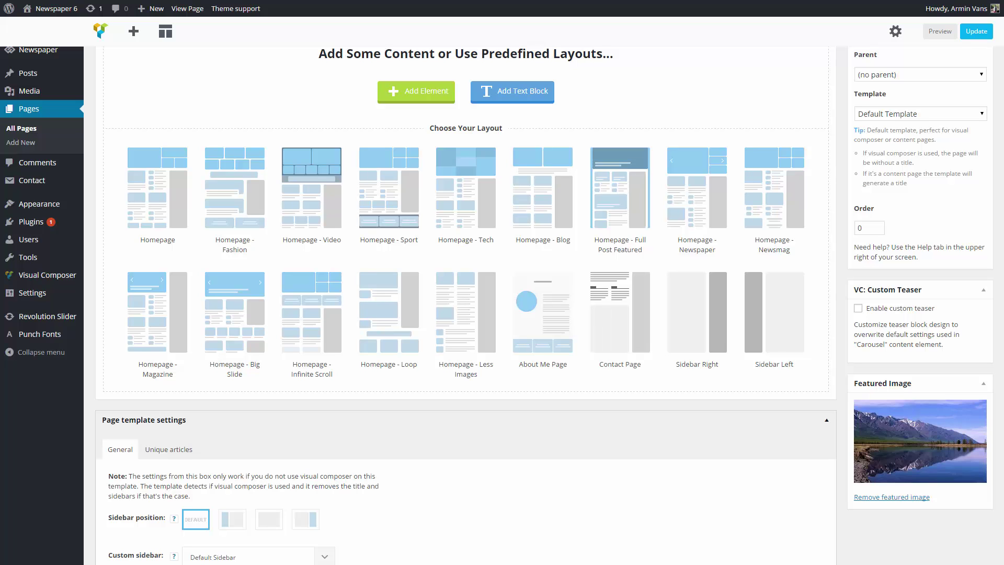
pyautogui.scroll(-2, 465, 303)
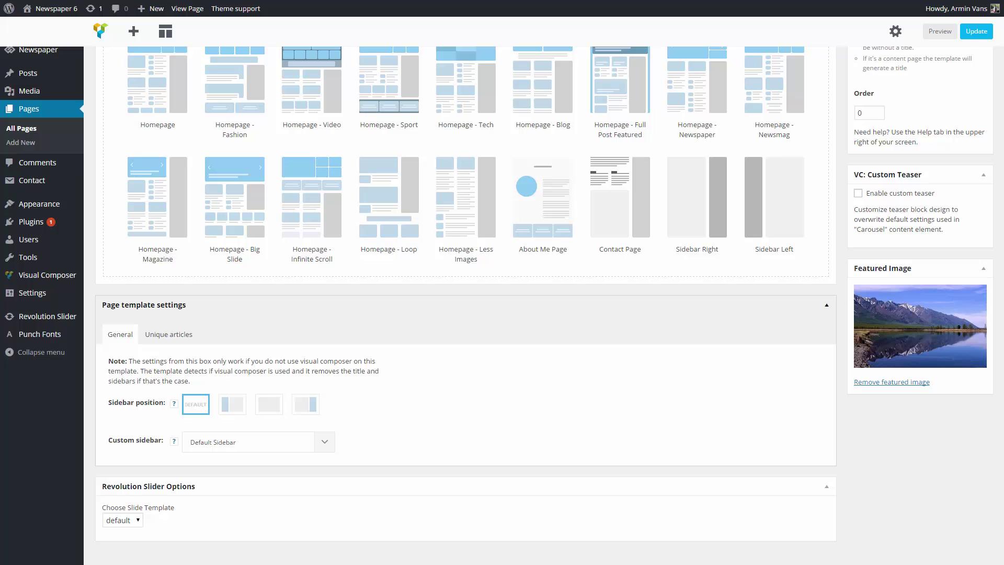
pyautogui.scroll(6, 466, 303)
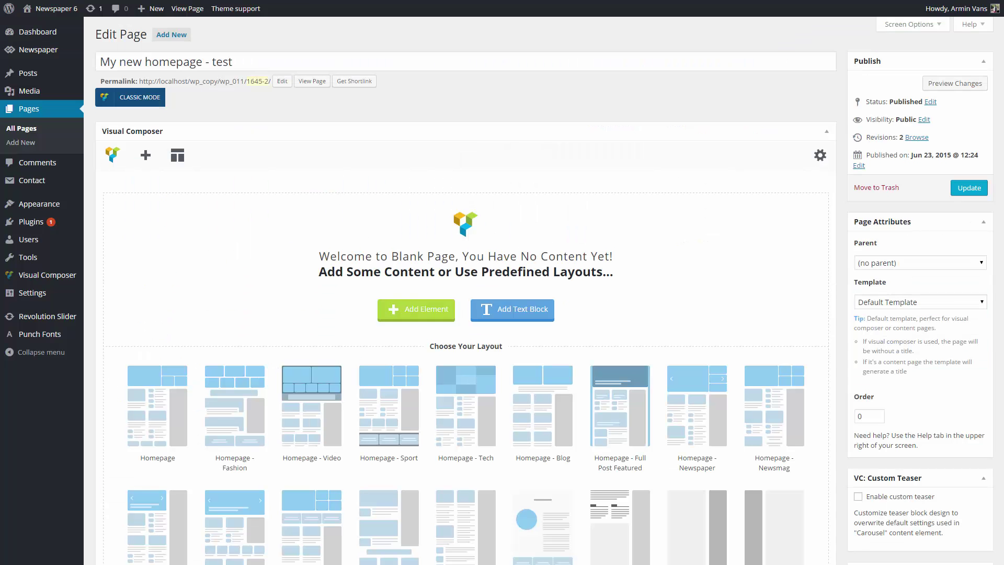
# Choose the 'Pagebuilder + latest articles + pagination' template and review its latest articles settings.
pyautogui.click(920, 301)
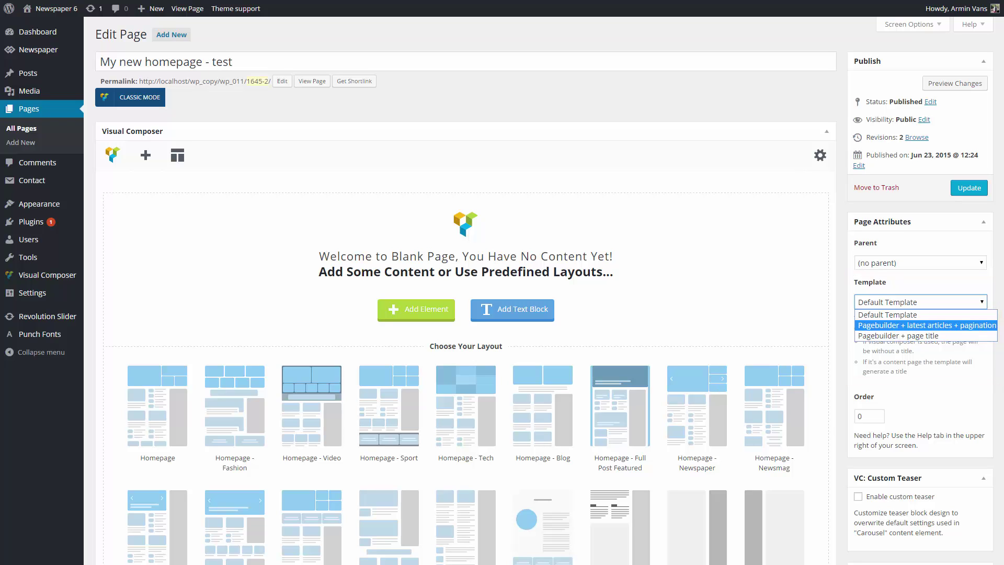
pyautogui.click(883, 325)
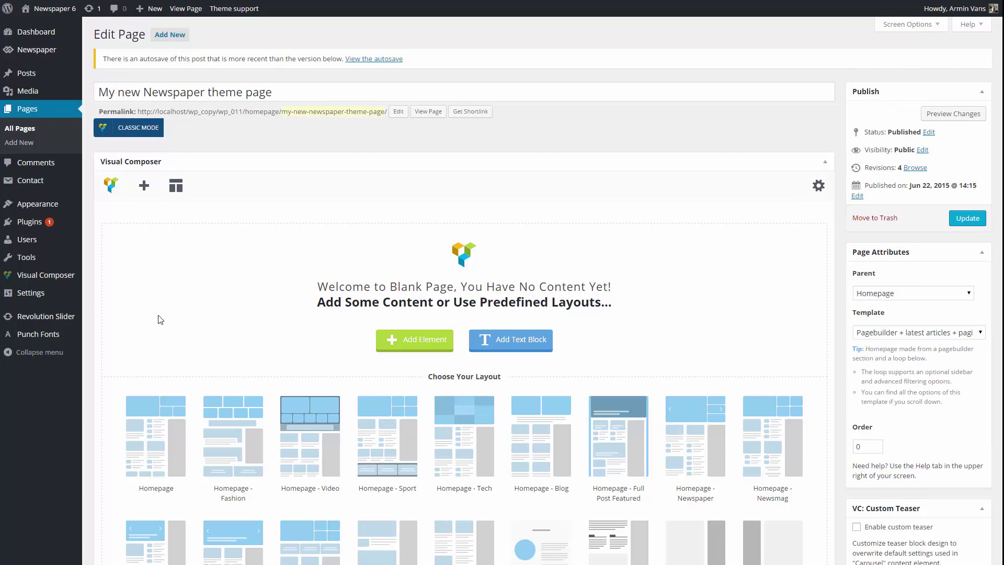
pyautogui.scroll(-8, 160, 320)
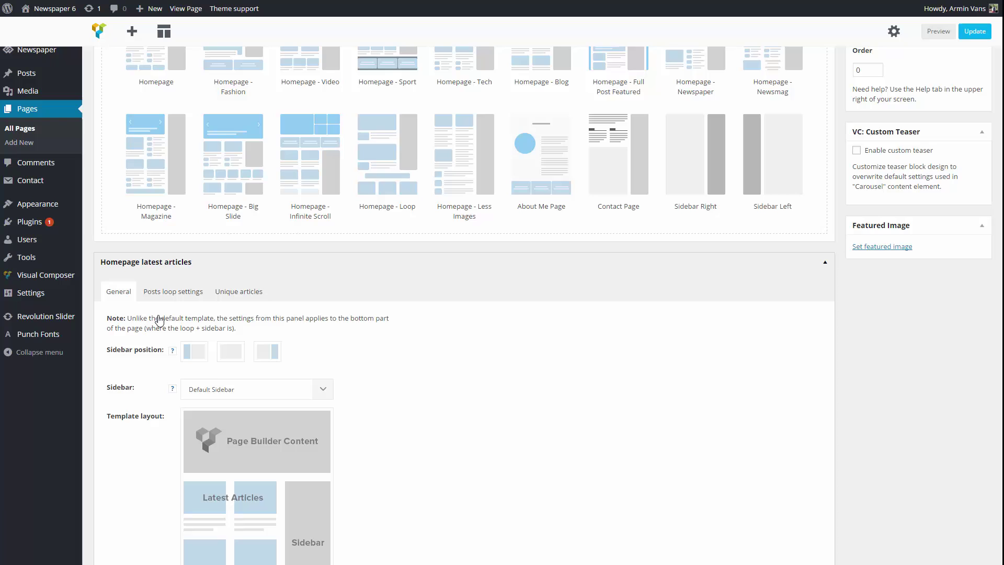
pyautogui.scroll(-3, 160, 320)
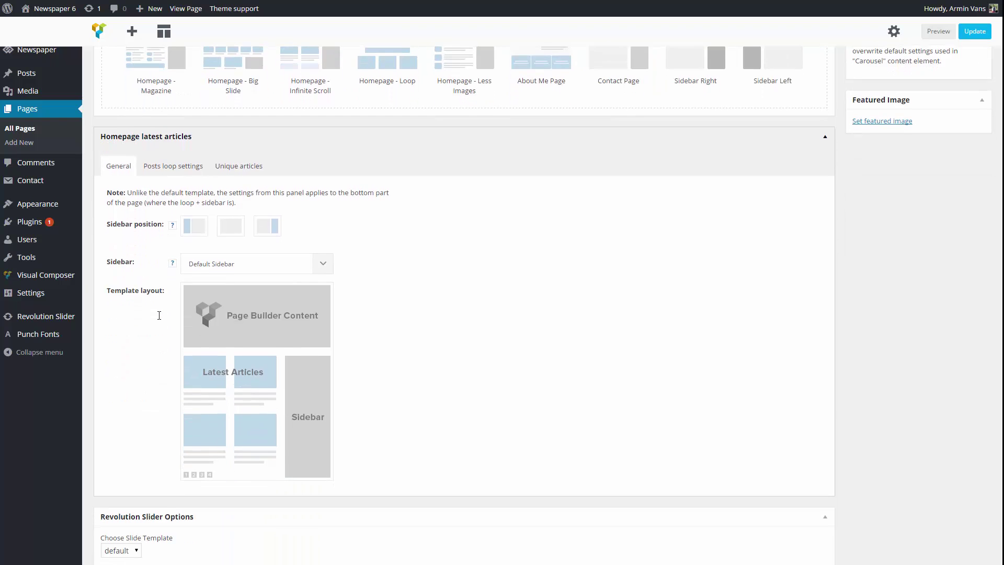
pyautogui.scroll(-1, 159, 315)
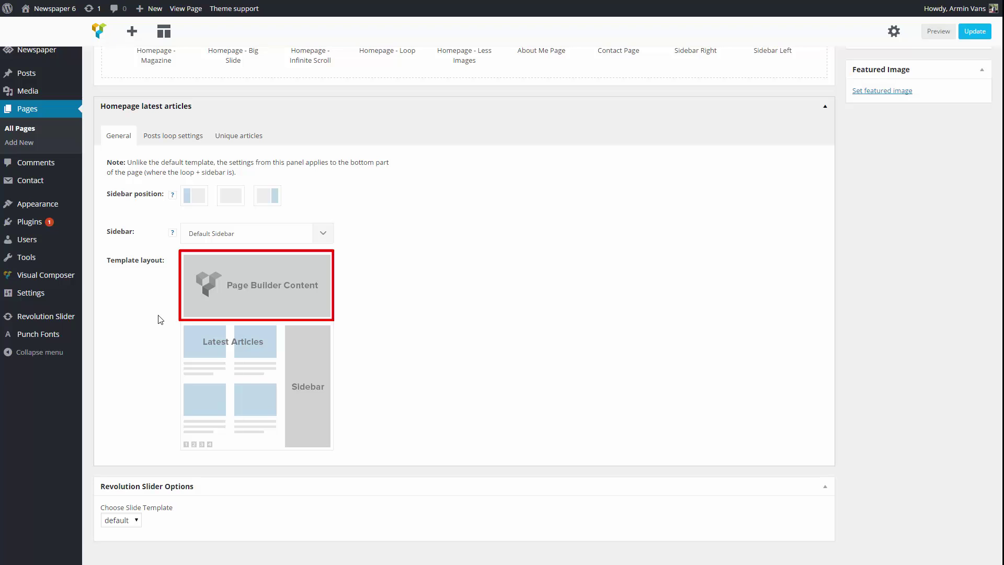
pyautogui.scroll(10, 160, 320)
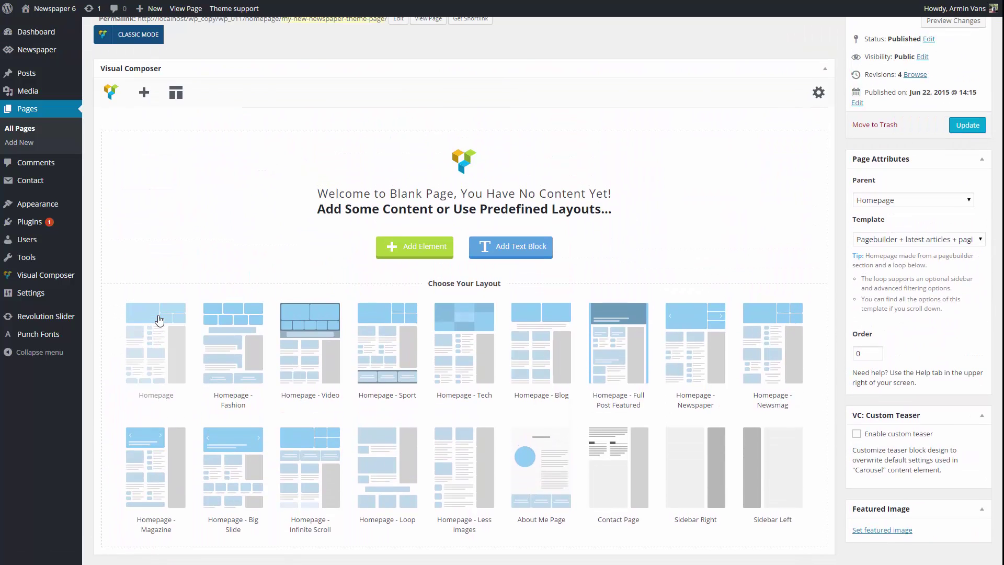
# Load the 'Homepage - Video' layout and scroll through its Big Grid 6, ad and video rows.
pyautogui.scroll(2, 160, 320)
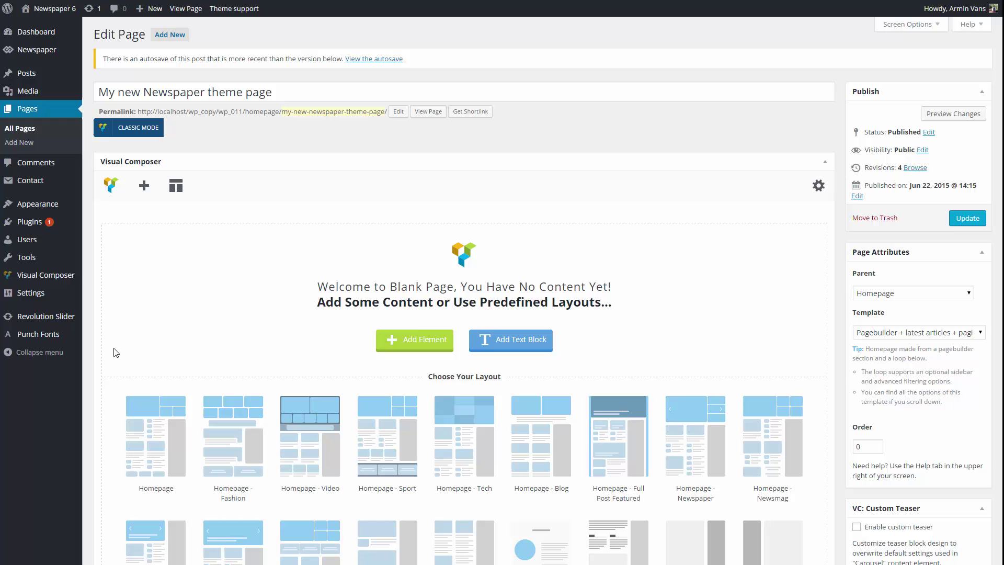
pyautogui.scroll(-4, 902, 304)
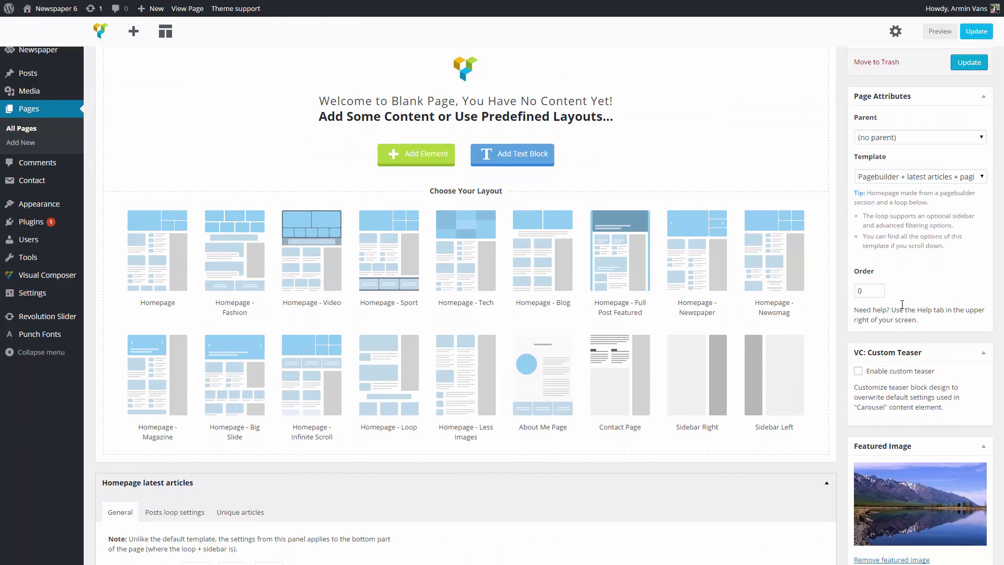
pyautogui.scroll(2, 902, 304)
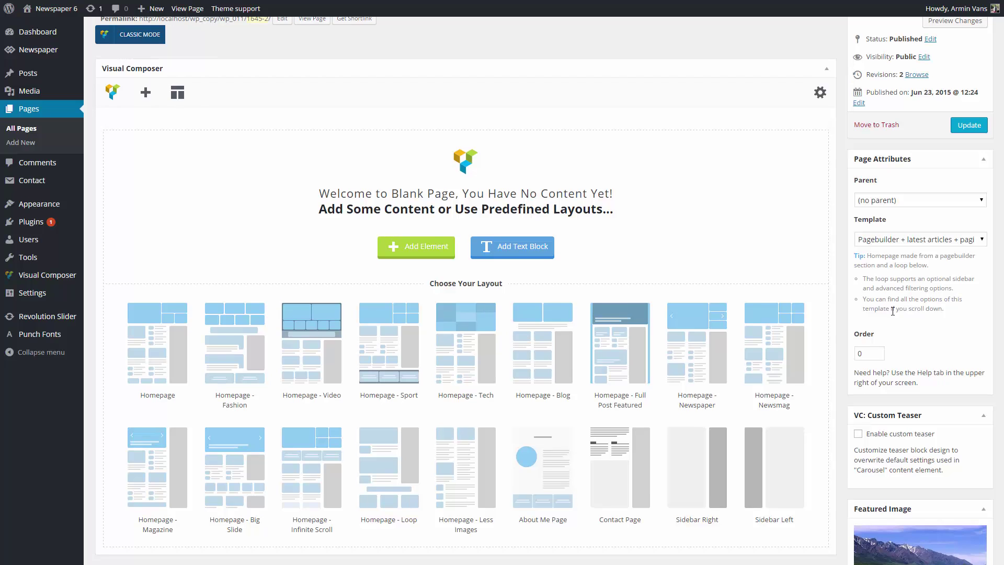
pyautogui.click(307, 360)
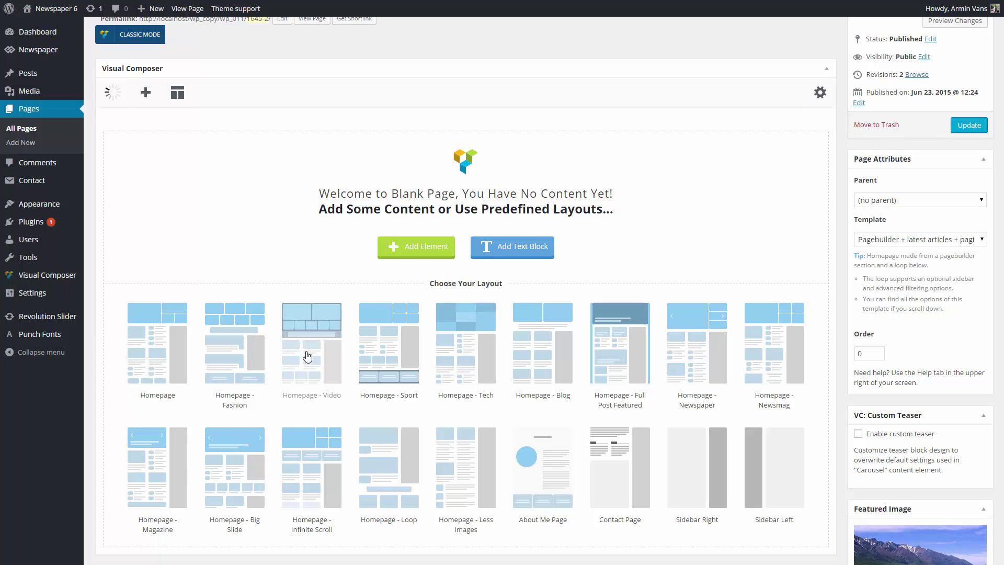
pyautogui.moveTo(529, 369)
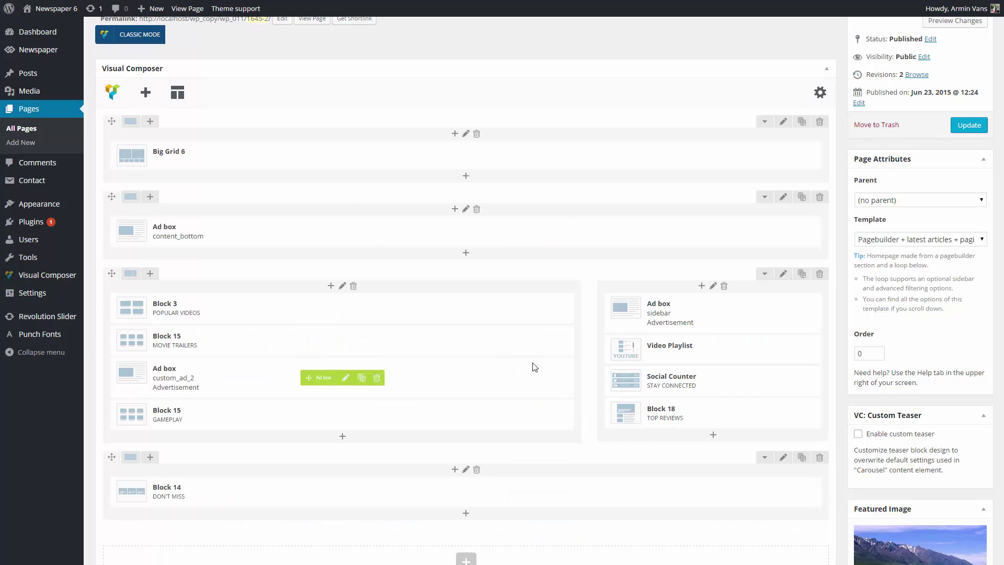
pyautogui.scroll(2, 533, 366)
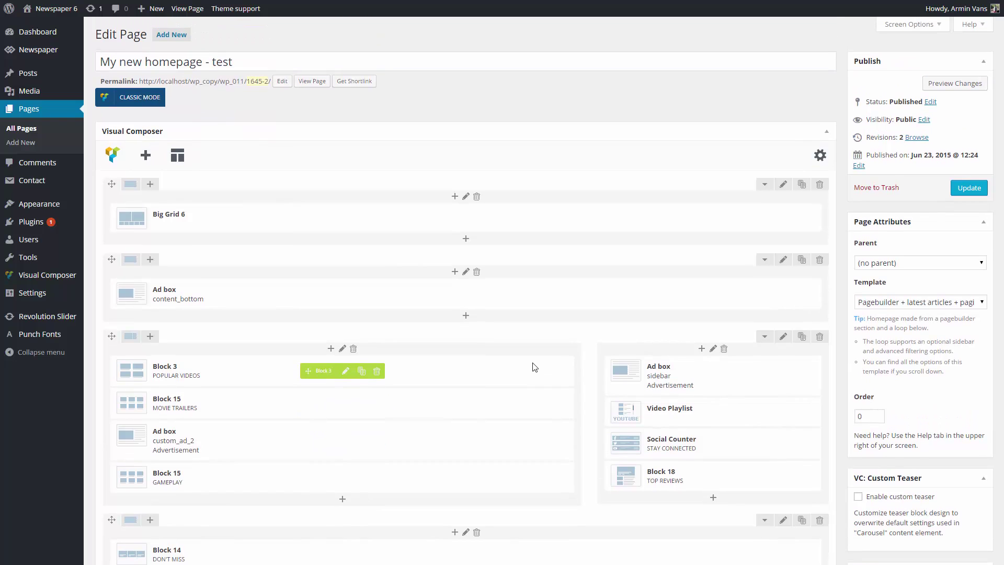
pyautogui.moveTo(409, 275)
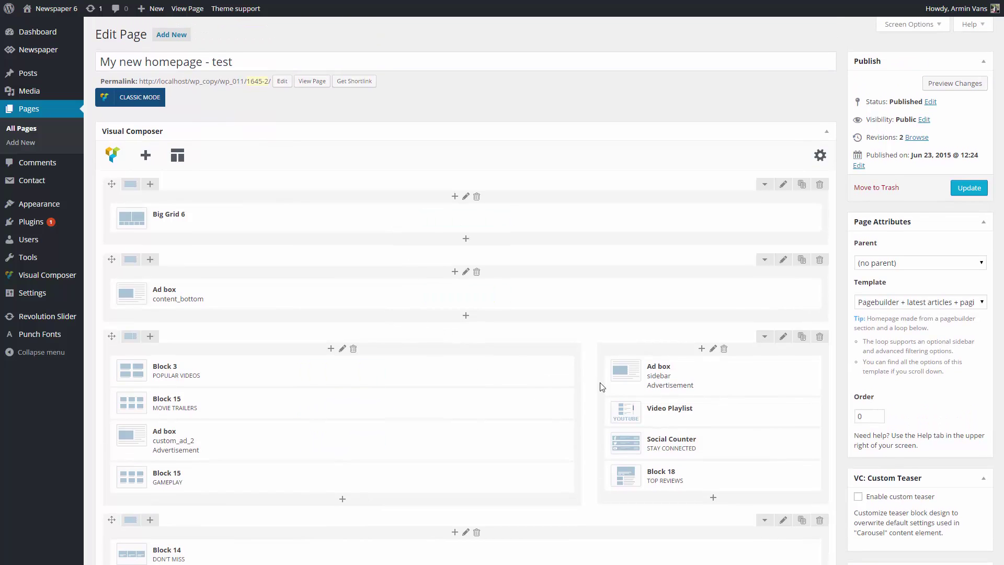
pyautogui.scroll(-3, 666, 468)
pyautogui.scroll(-3, 668, 476)
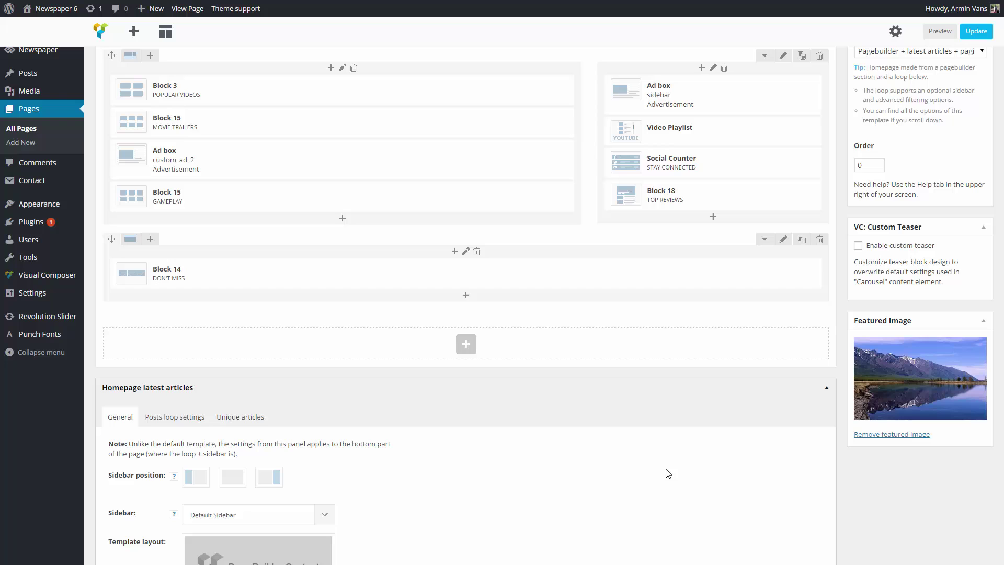
pyautogui.scroll(6, 668, 472)
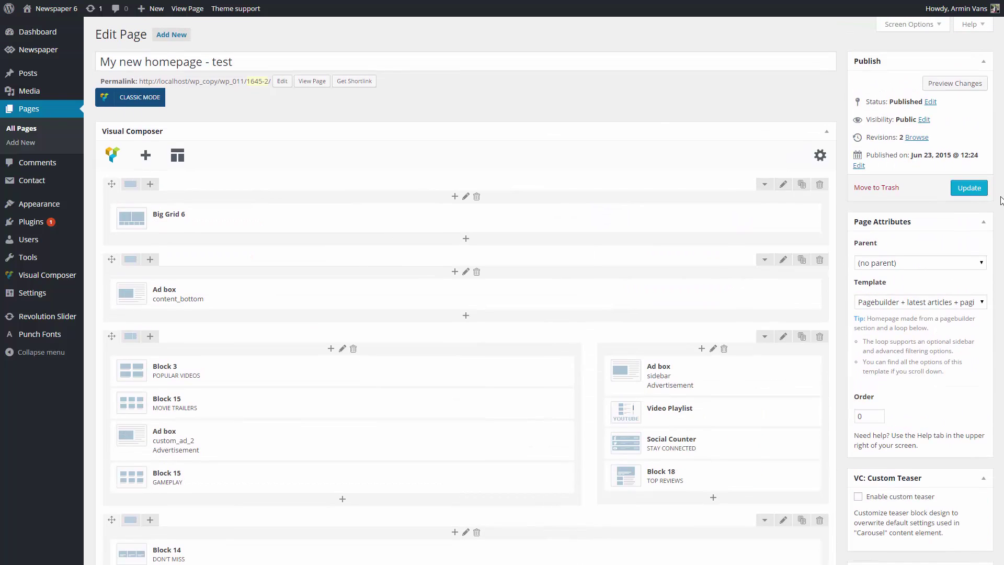
# Save the page, then add a new bottom row holding a Slide block.
pyautogui.click(968, 189)
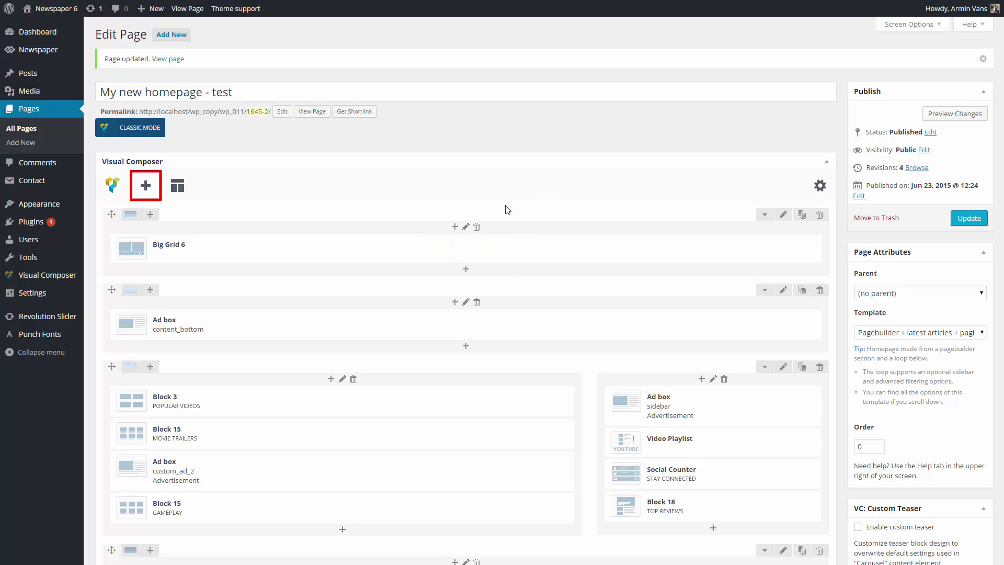
pyautogui.click(146, 188)
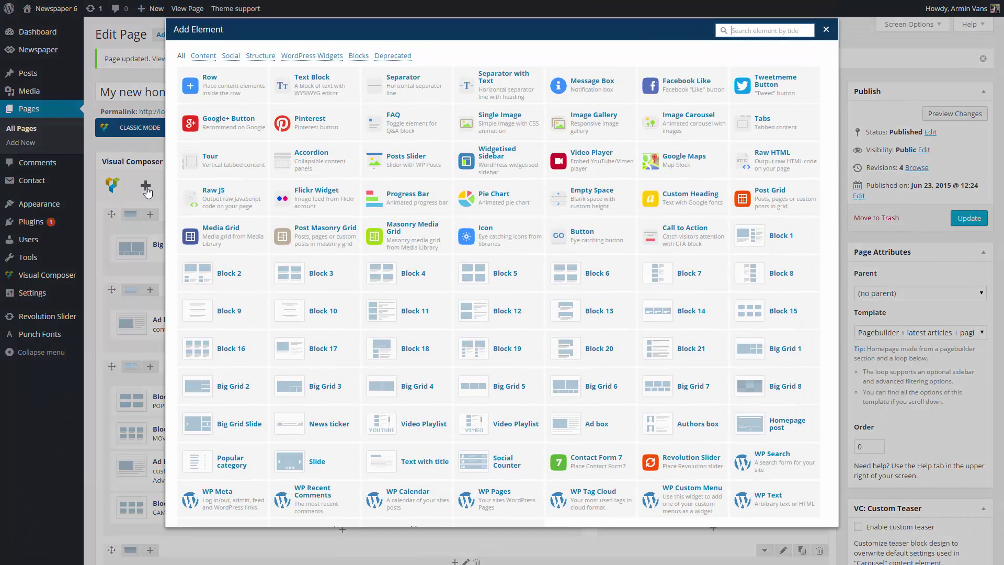
pyautogui.click(209, 86)
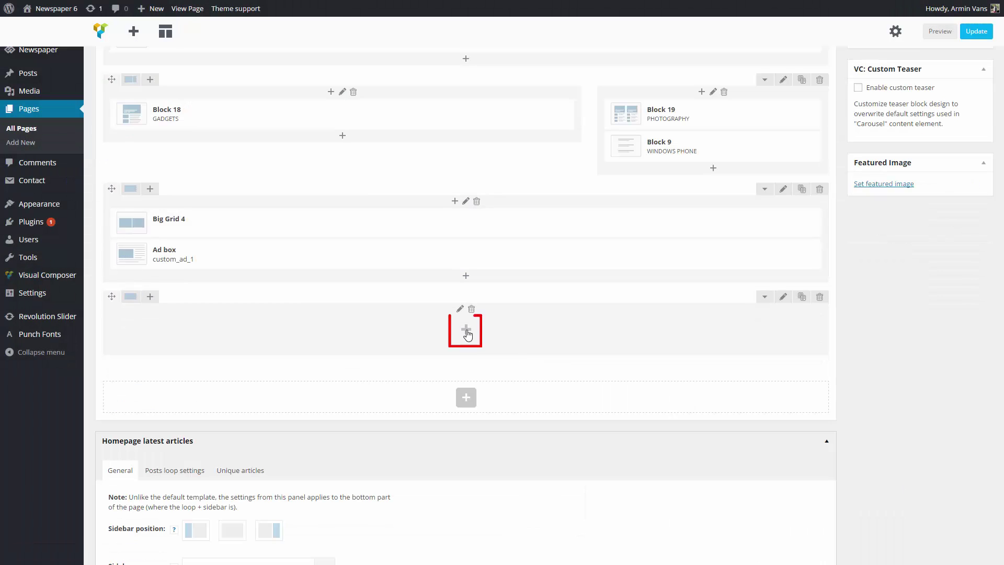
pyautogui.click(466, 328)
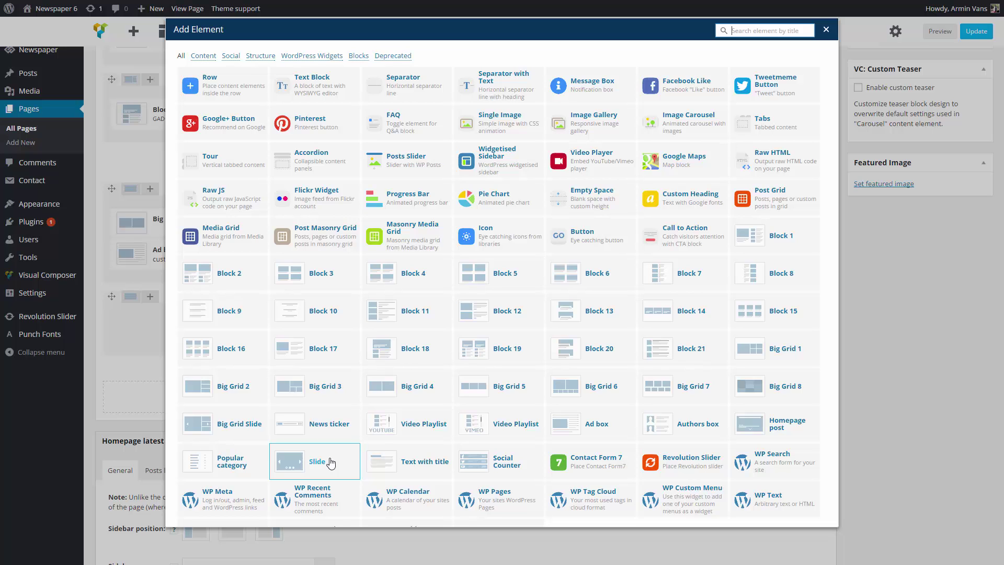
pyautogui.click(331, 462)
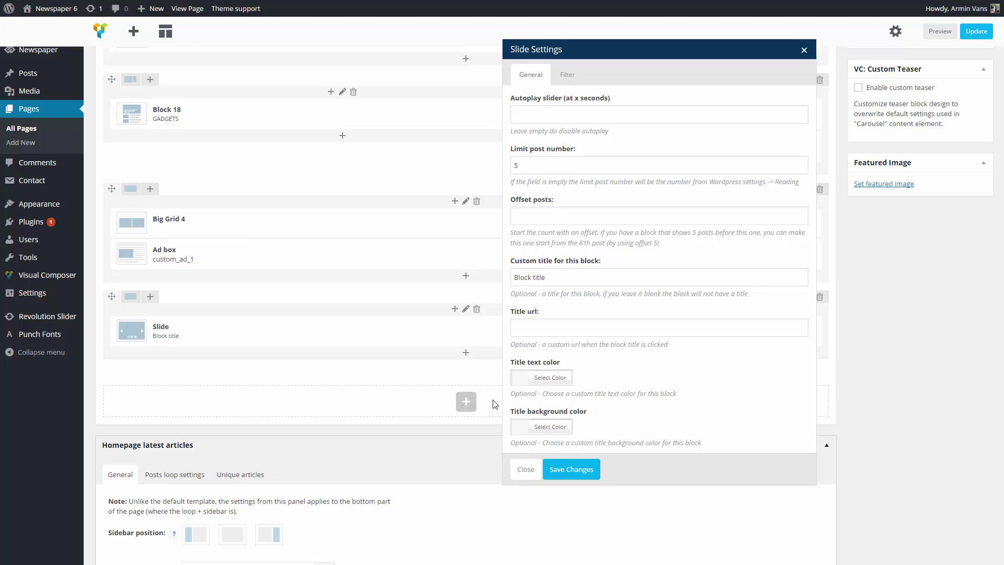
# Give the Slide block autoplay 10 and title 'New added block' in white on purple.
pyautogui.click(531, 114)
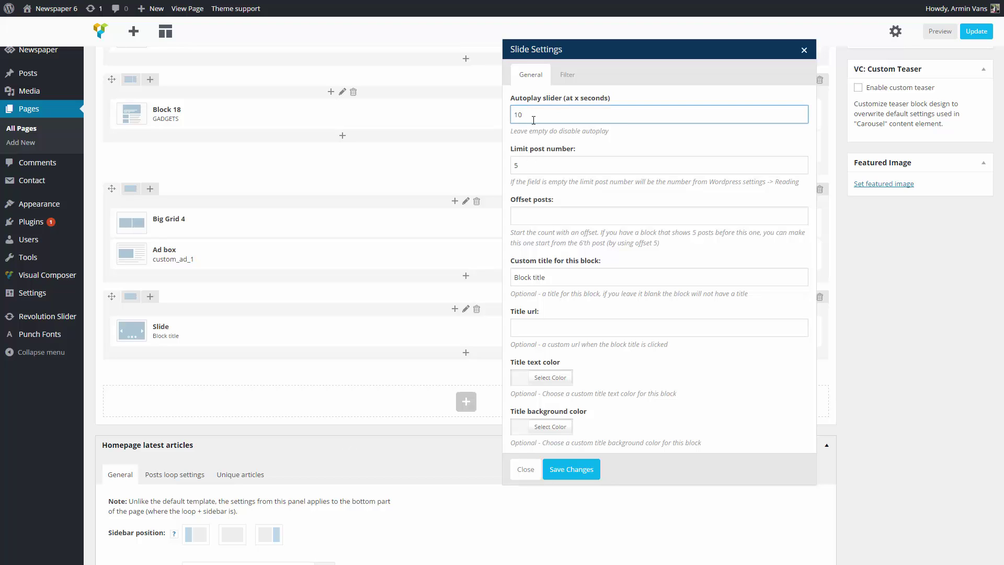
pyautogui.write('10')
pyautogui.tripleClick(543, 277)
pyautogui.write('New ')
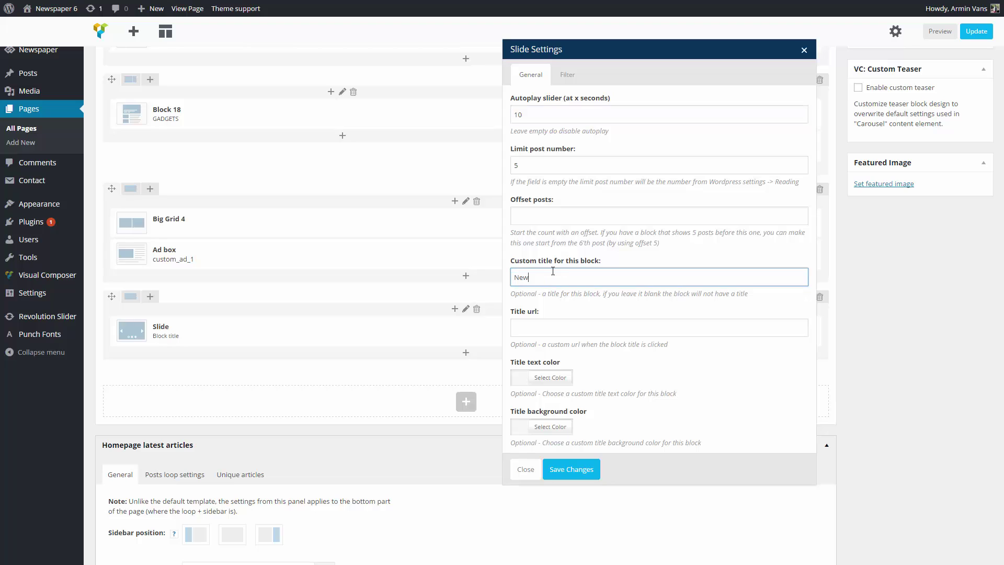
pyautogui.write('added block')
pyautogui.click(549, 378)
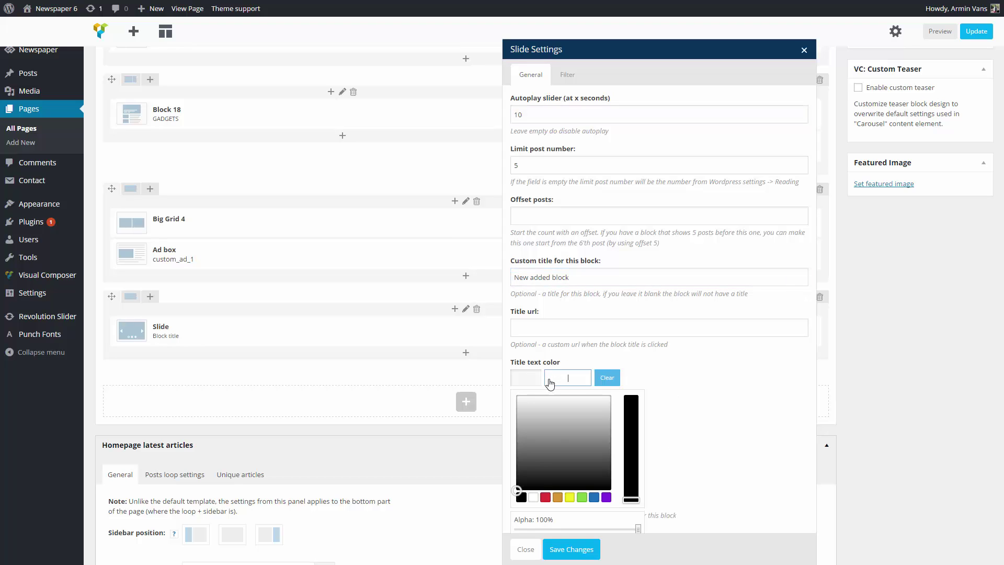
pyautogui.click(516, 490)
pyautogui.click(533, 497)
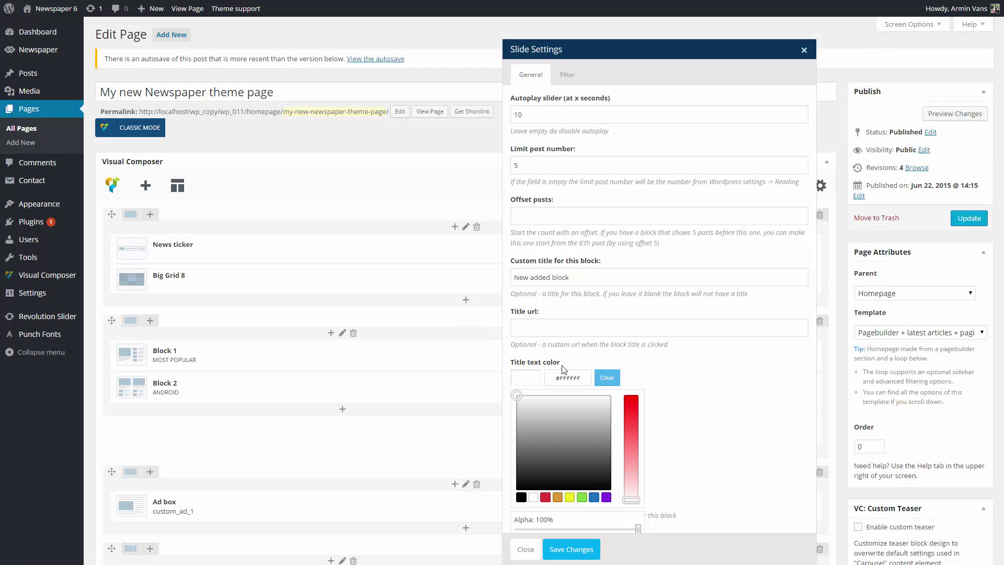
pyautogui.click(560, 314)
pyautogui.click(534, 434)
pyautogui.scroll(-1, 575, 470)
pyautogui.click(607, 491)
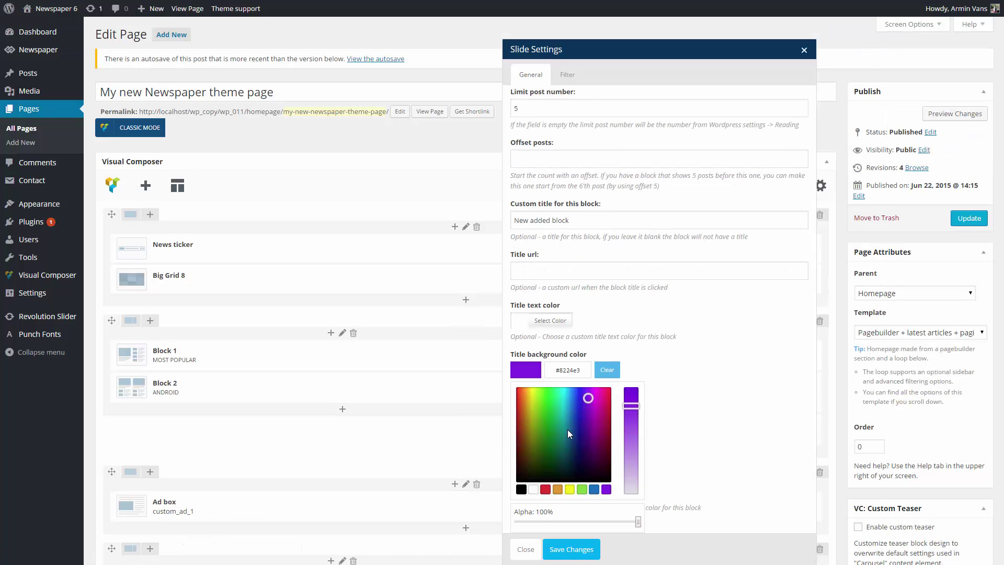
# Filter the slider to the Featured category, keep Latest sort order, and save changes.
pyautogui.click(568, 75)
pyautogui.click(555, 115)
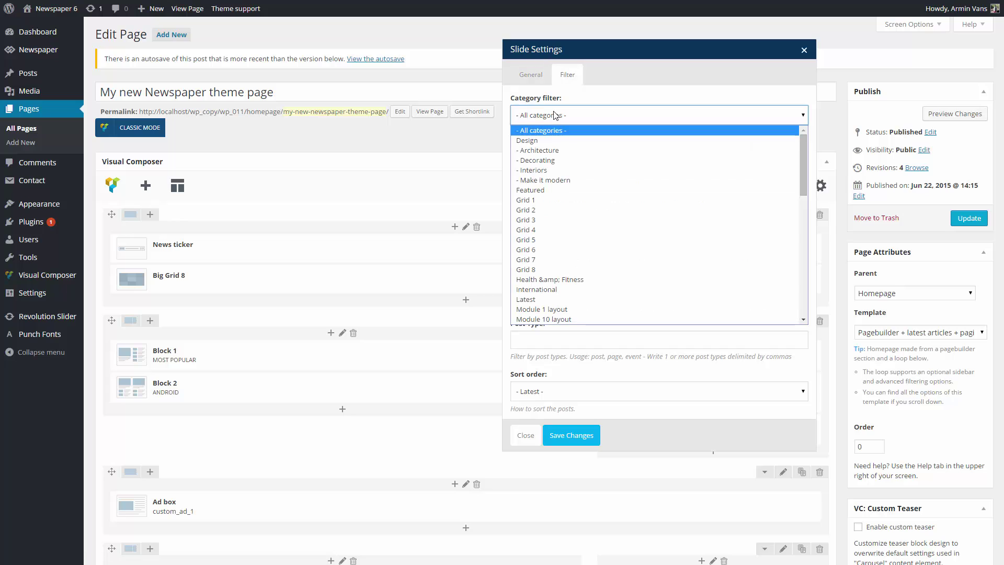
pyautogui.click(533, 190)
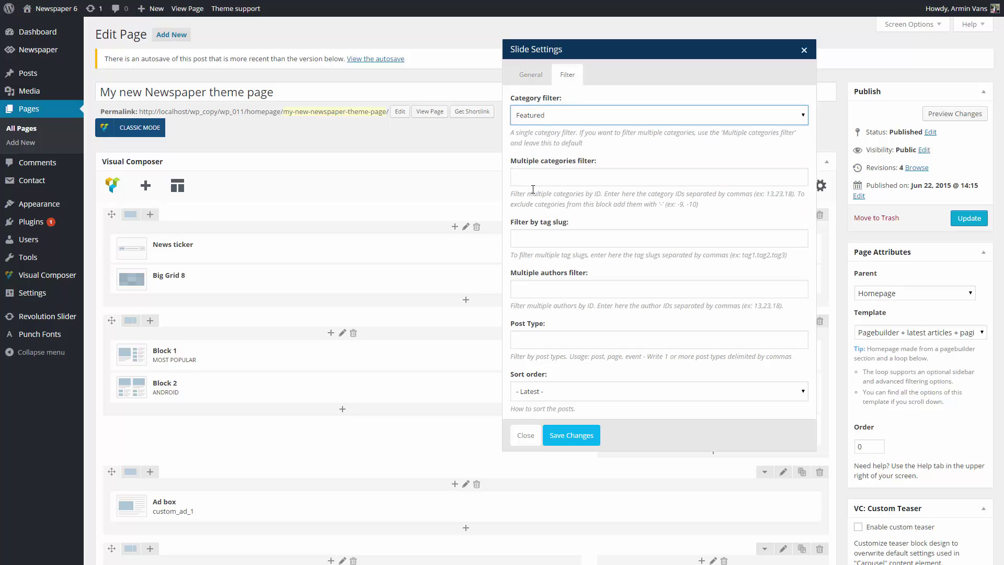
pyautogui.click(546, 400)
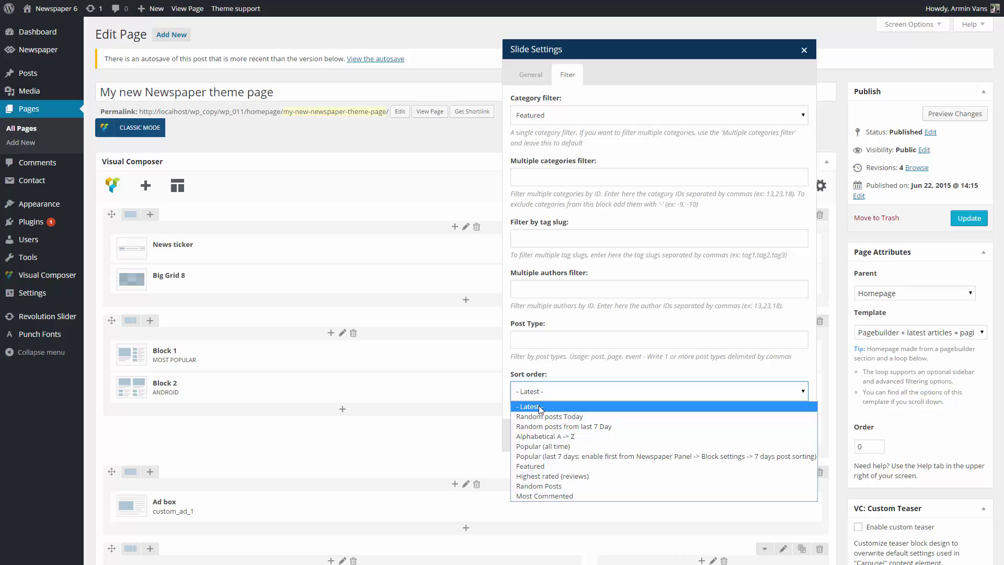
pyautogui.click(541, 410)
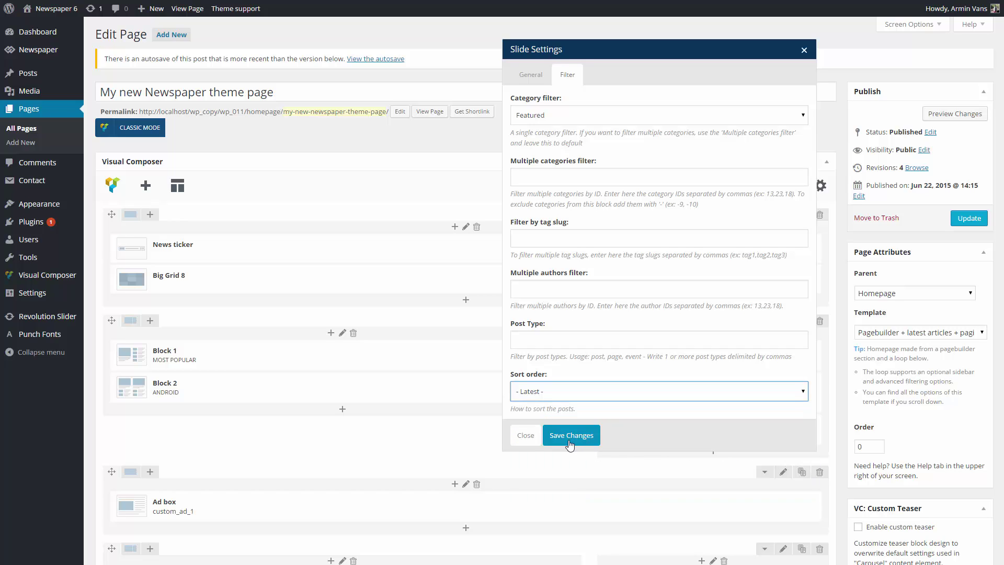
pyautogui.click(570, 439)
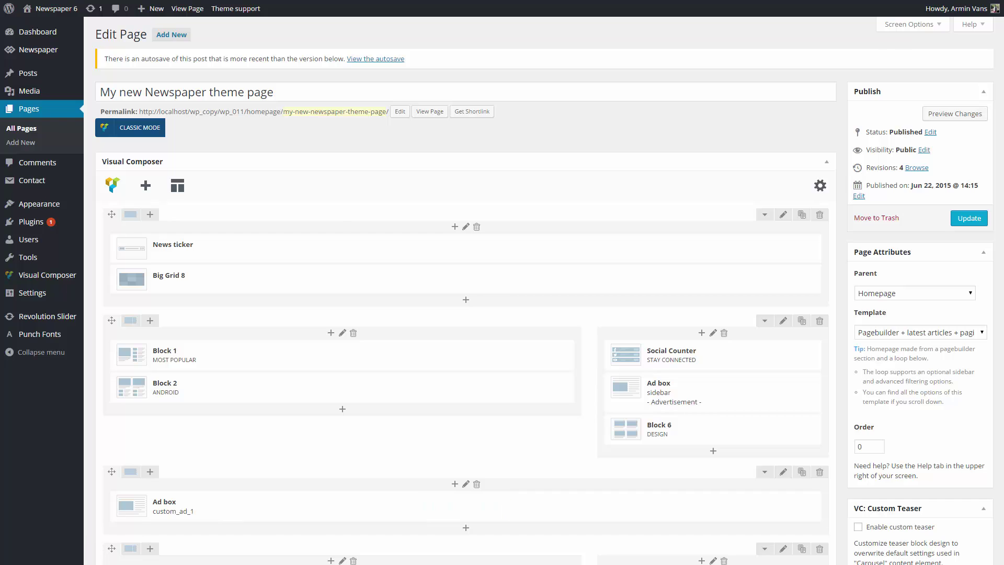
# Drag the 'New added block' Slide row up so it sits directly above the Block 14 DON'T MISS row.
pyautogui.scroll(-10, 110, 316)
pyautogui.moveTo(111, 317); pyautogui.dragTo(109, 225)
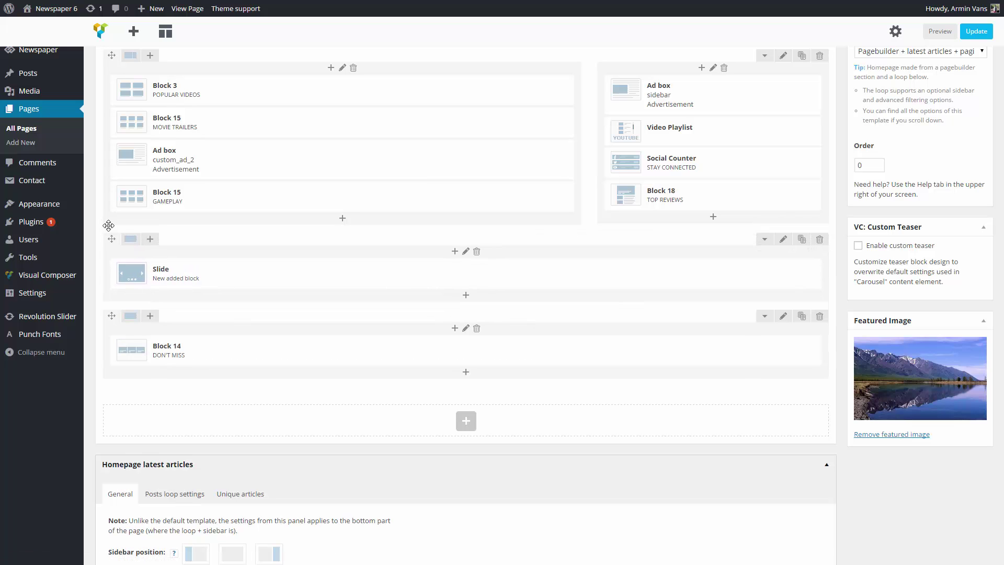
pyautogui.moveTo(110, 315)
pyautogui.mouseDown()
pyautogui.moveTo(110, 327)
pyautogui.moveTo(110, 306)
pyautogui.mouseUp()
# Update the page, view it live, and scroll to the purple 'New added block' slider above DON'T MISS.
pyautogui.scroll(4, 982, 151)
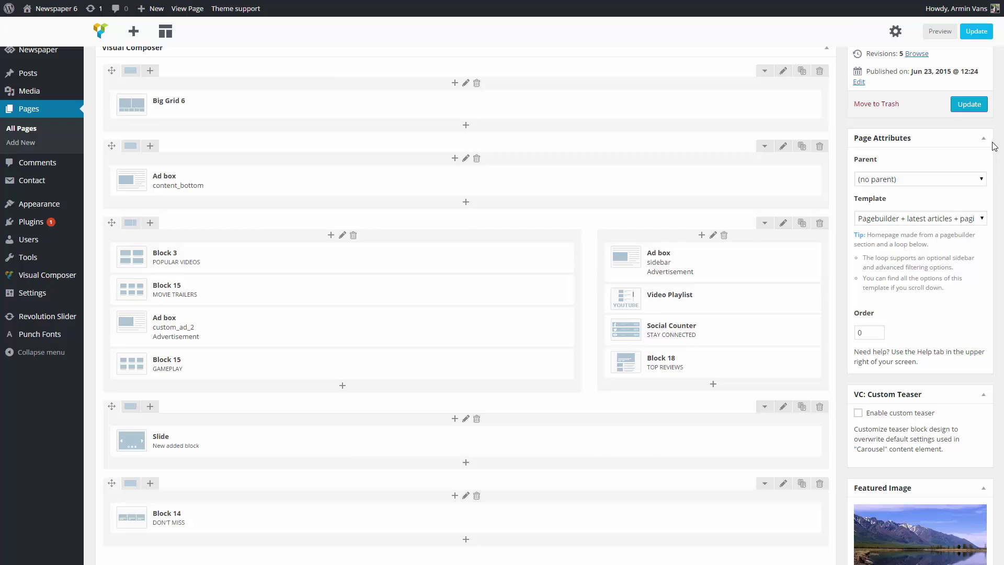
pyautogui.click(967, 124)
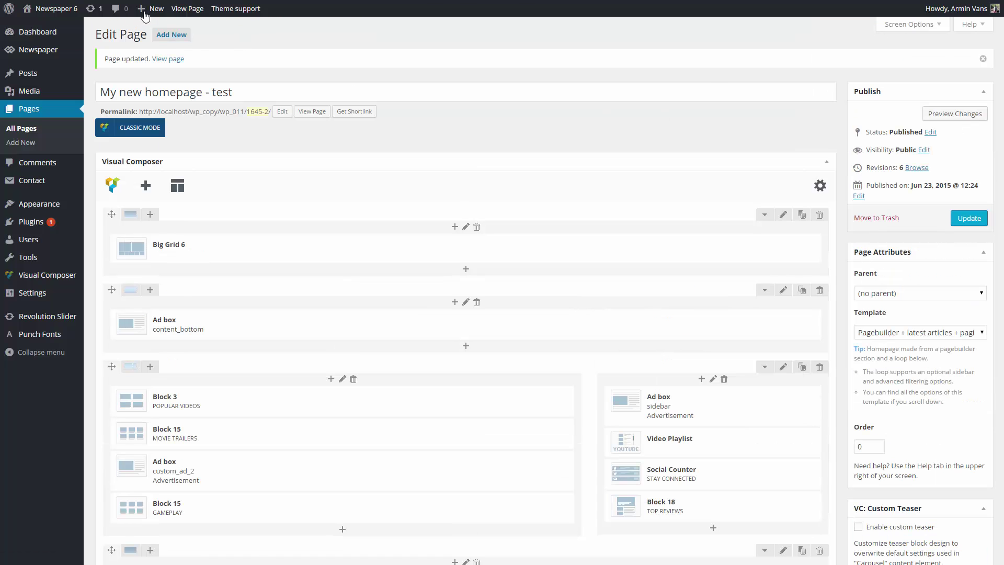
pyautogui.click(187, 9)
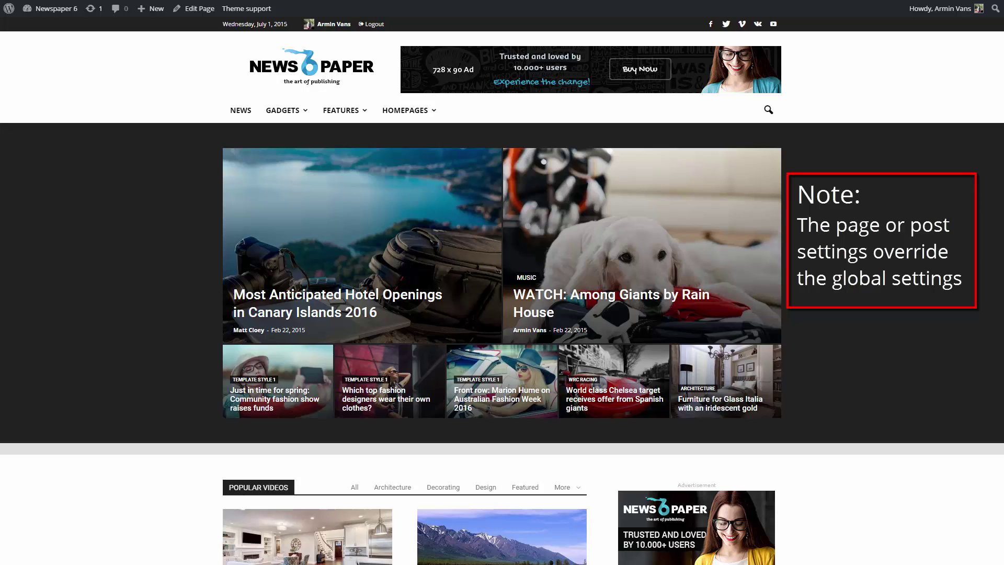
pyautogui.scroll(-7, 502, 290)
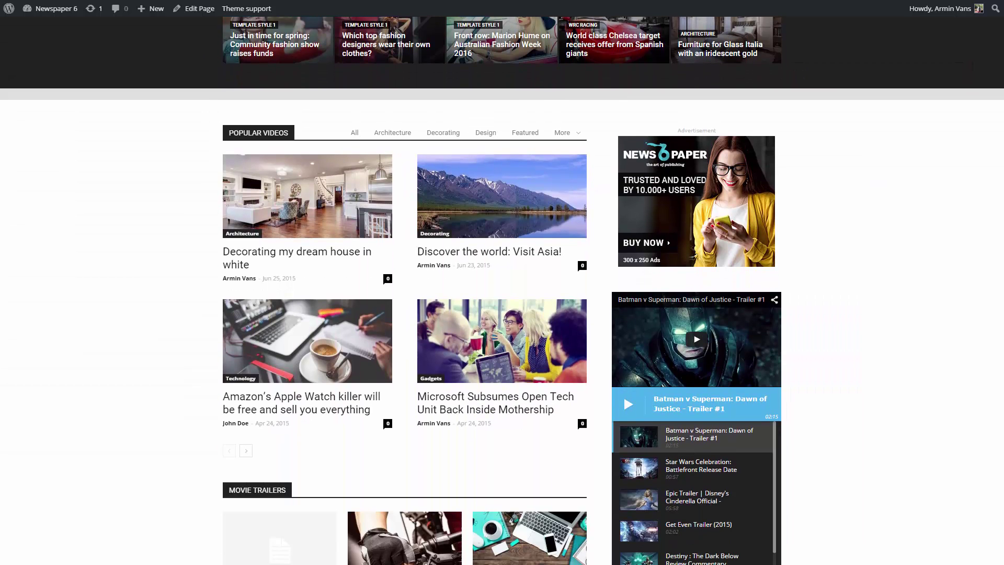
pyautogui.scroll(-10, 501, 291)
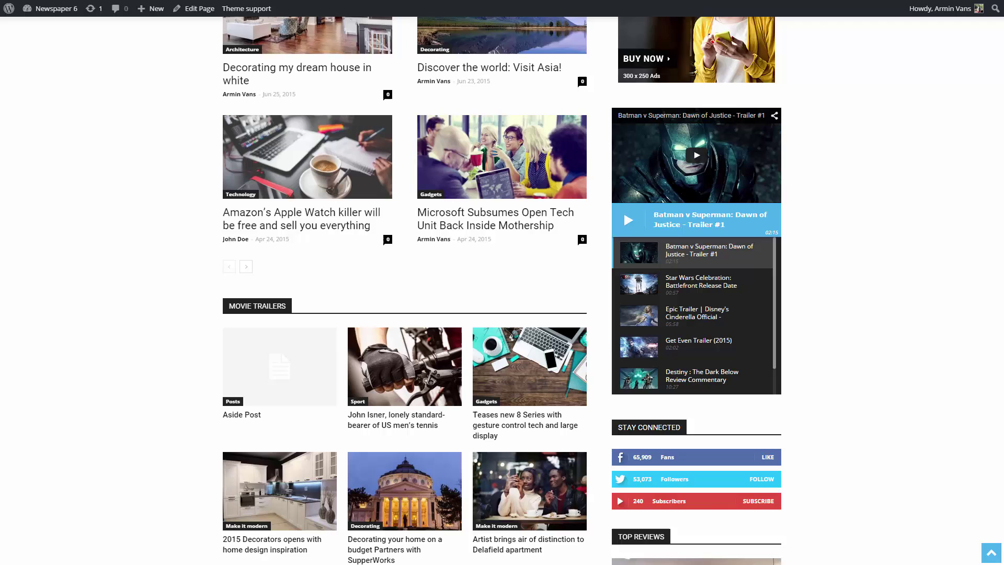
pyautogui.scroll(-8, 502, 291)
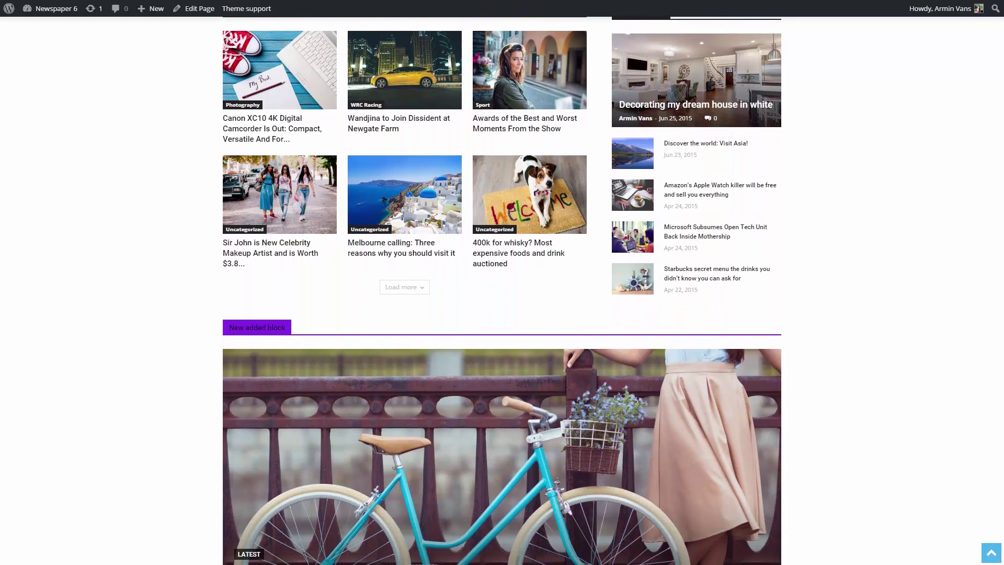
pyautogui.scroll(-4, 501, 290)
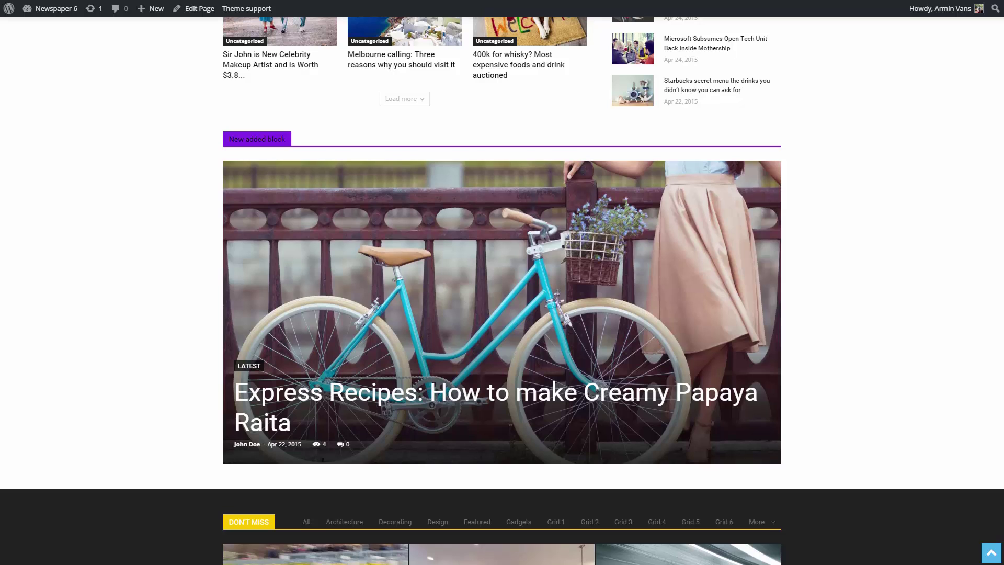